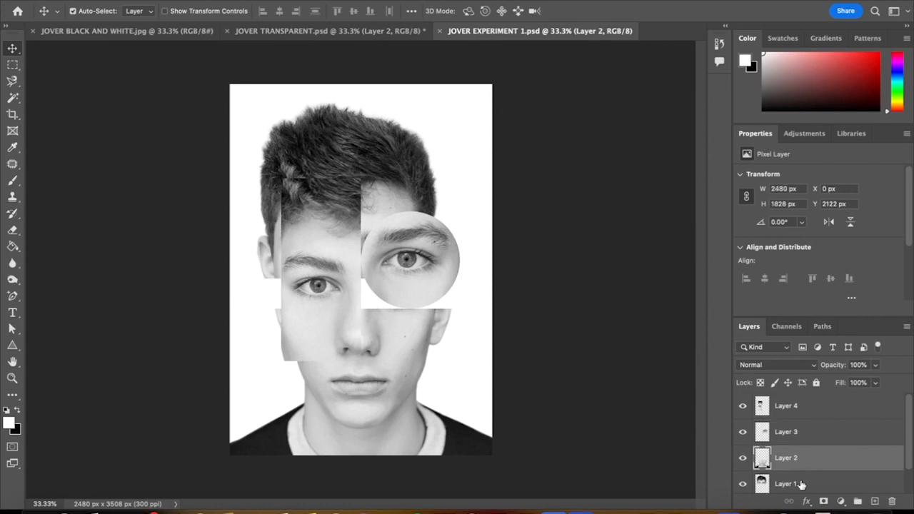
- Select the Background layer of JOVER EXPERIMENT 1.psd as the insertion point for a backdrop
left_click(801, 486)
left_click_drag(910, 432, 909, 470)
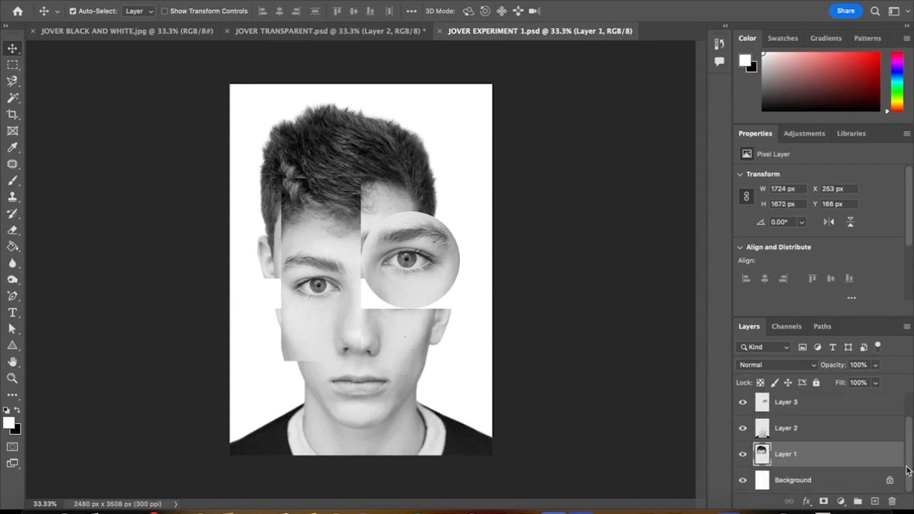
left_click(777, 485)
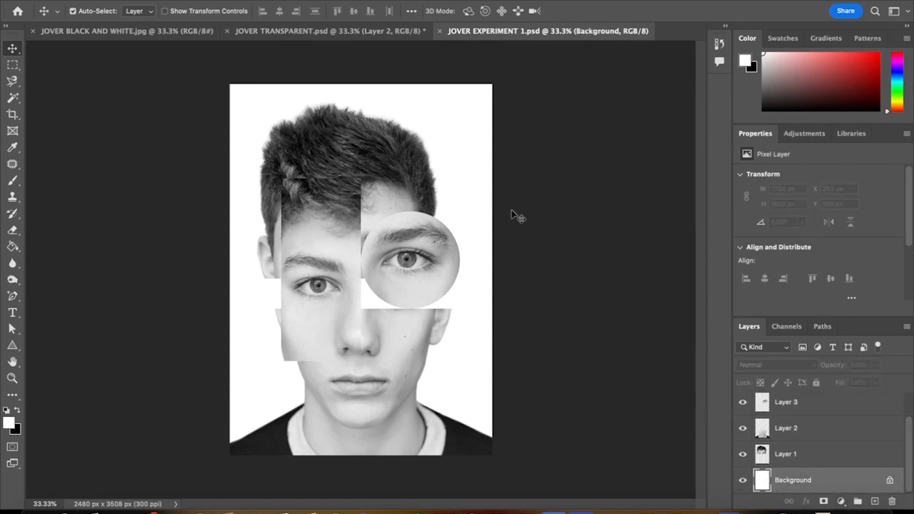
- Switch to the Loui Jover presentation in the browser, examine the collage backgrounds on both slides, and return to Photoshop
left_click(491, 508)
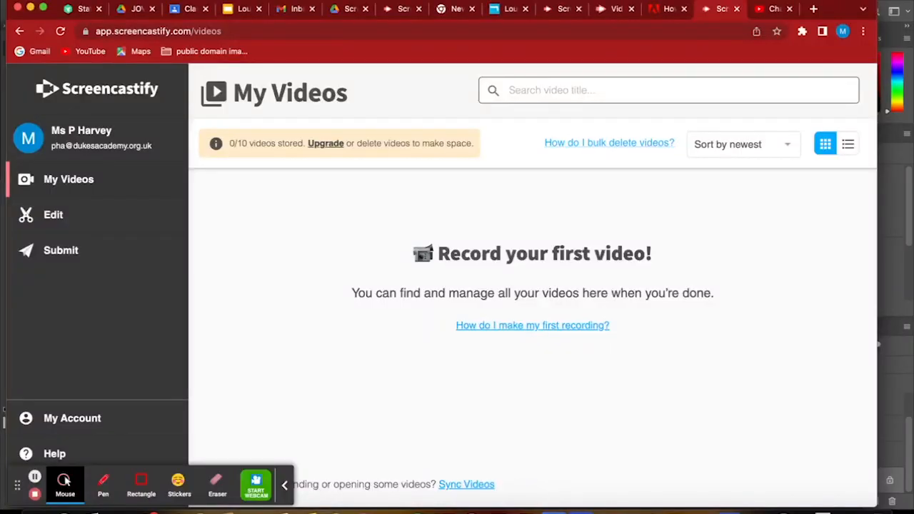
left_click(228, 11)
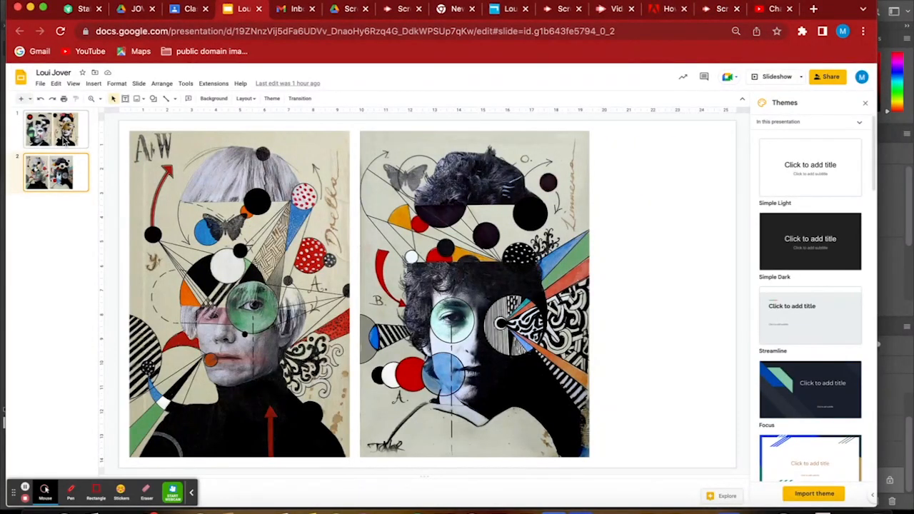
left_click(65, 142)
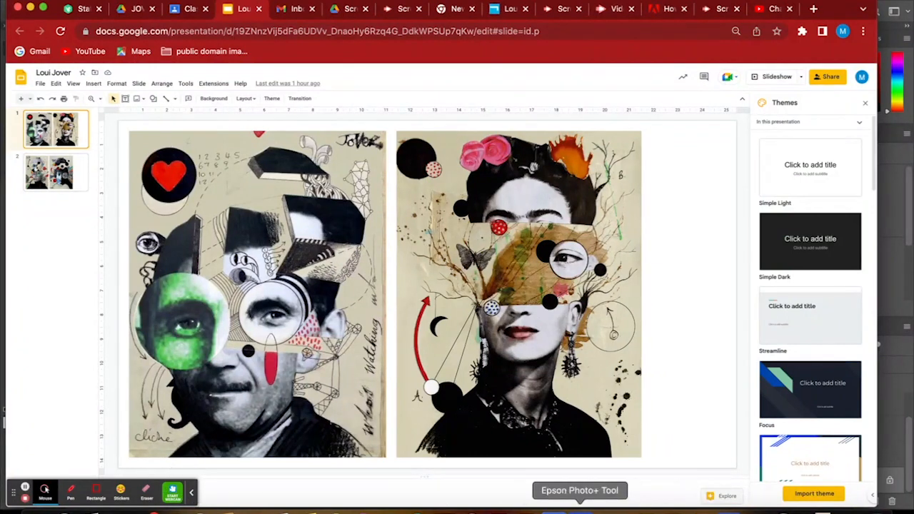
left_click(621, 508)
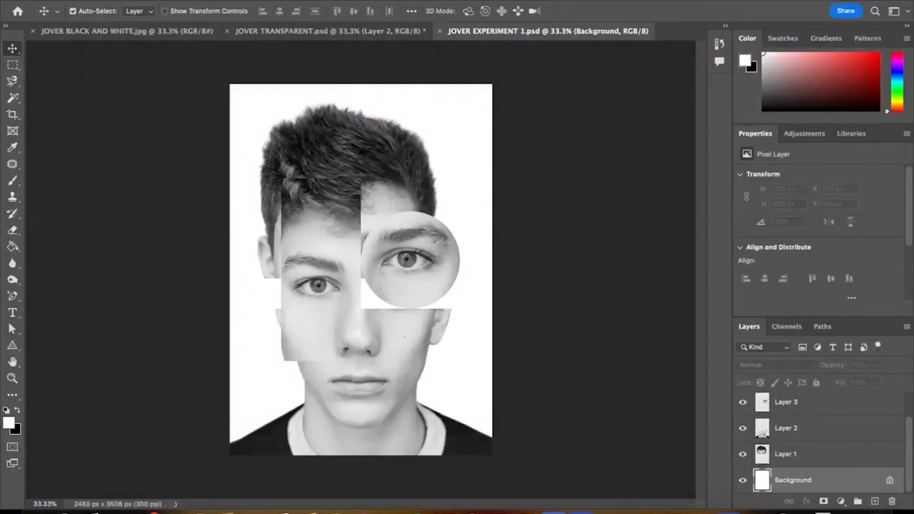
- Open the aged-paper image Holliewood_ALMAM_Addon_PaperBits2.png from the JOVER folder
left_click(108, 1)
left_click(110, 7)
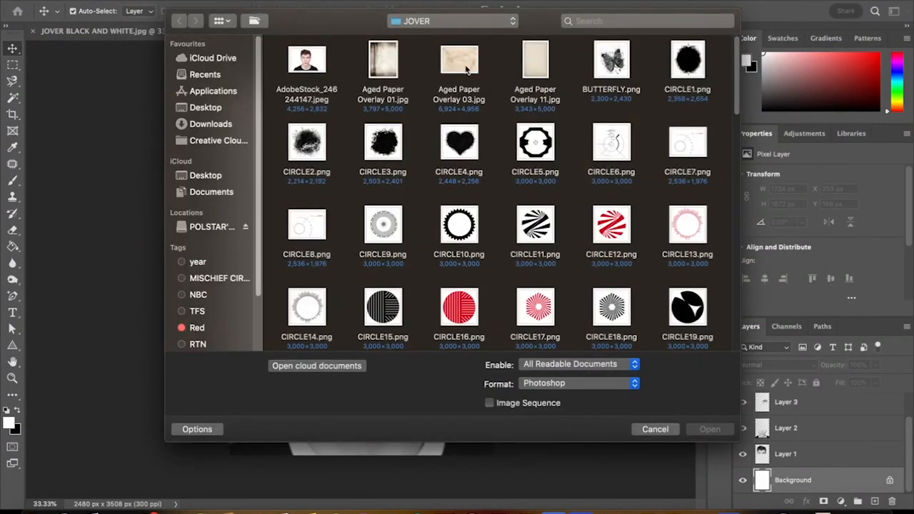
left_click(467, 68)
left_click(533, 66)
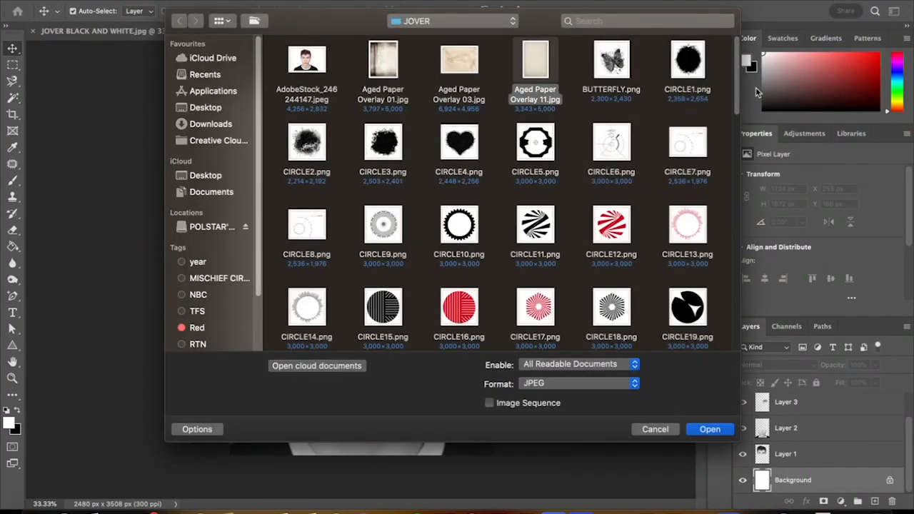
scroll(506, 222, "down", 8)
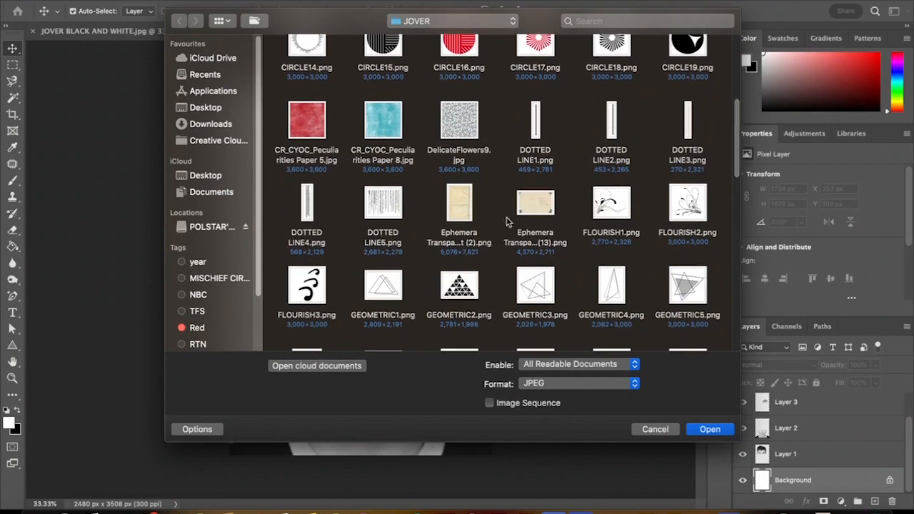
left_click(458, 208)
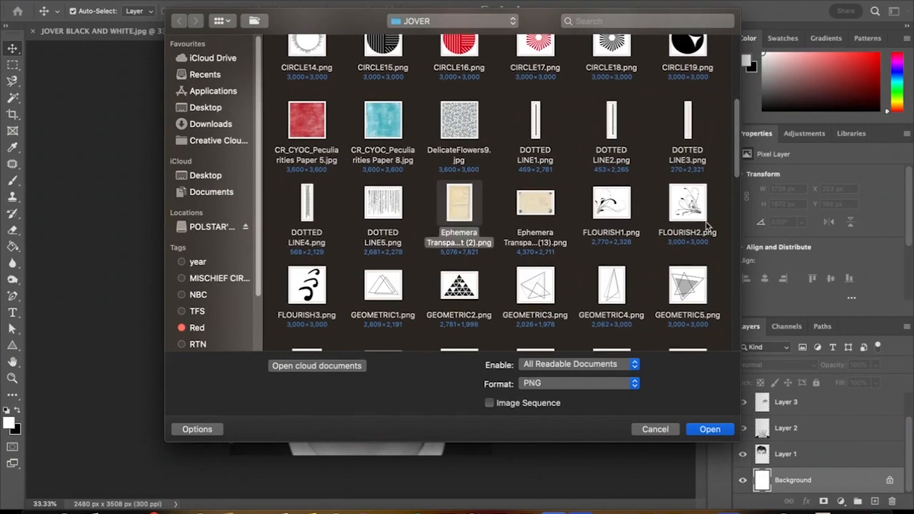
left_click_drag(738, 156, 706, 204)
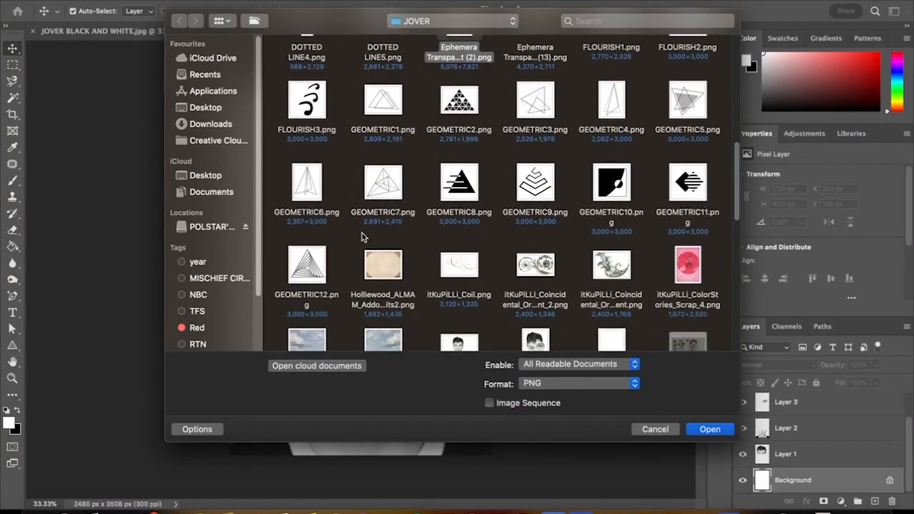
left_click(390, 278)
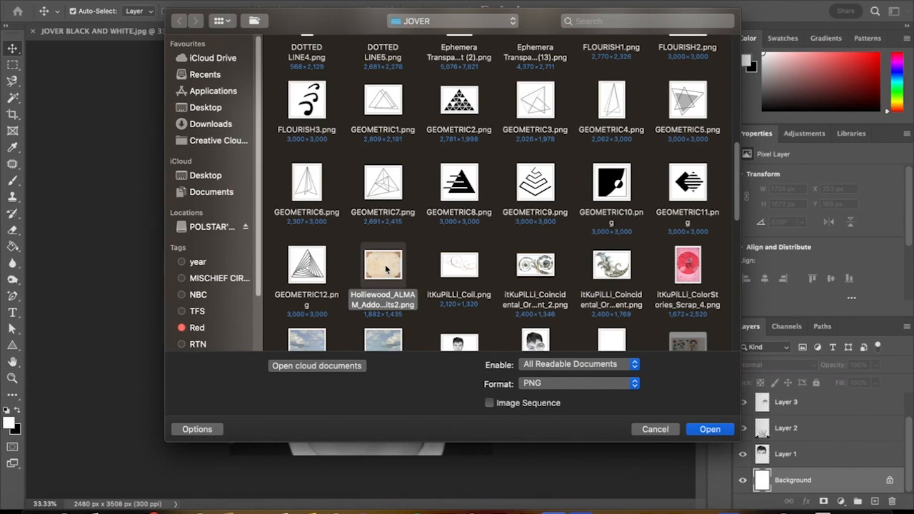
left_click(723, 433)
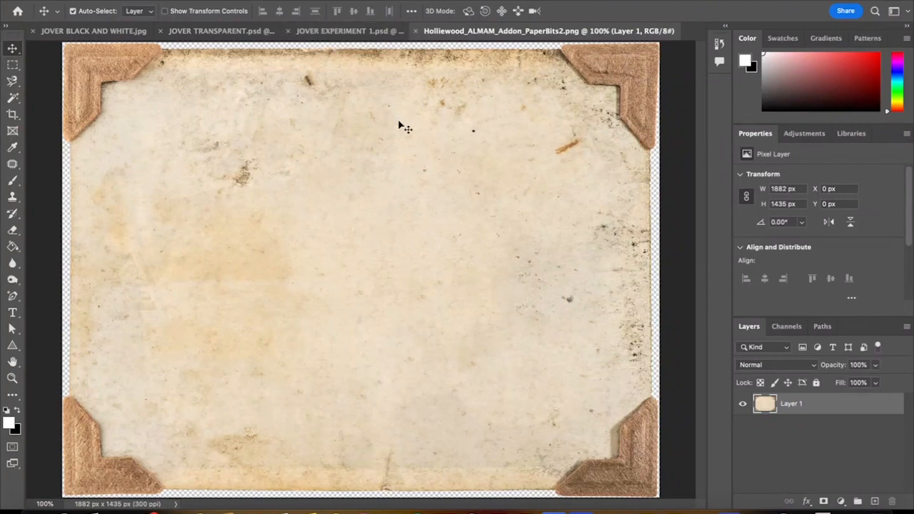
- Copy the aged paper into JOVER EXPERIMENT 1.psd and place its layer directly above Background, beneath all the face pieces
left_click_drag(449, 157, 350, 33)
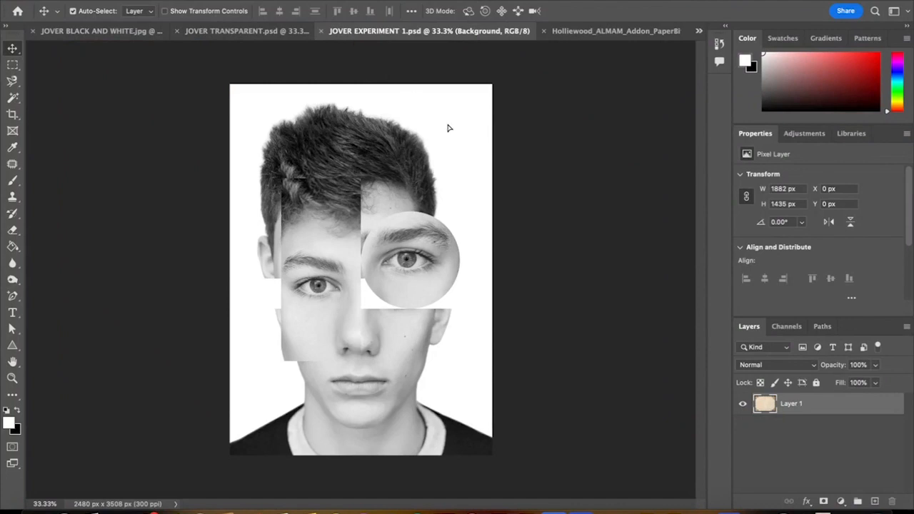
left_click_drag(450, 128, 449, 128)
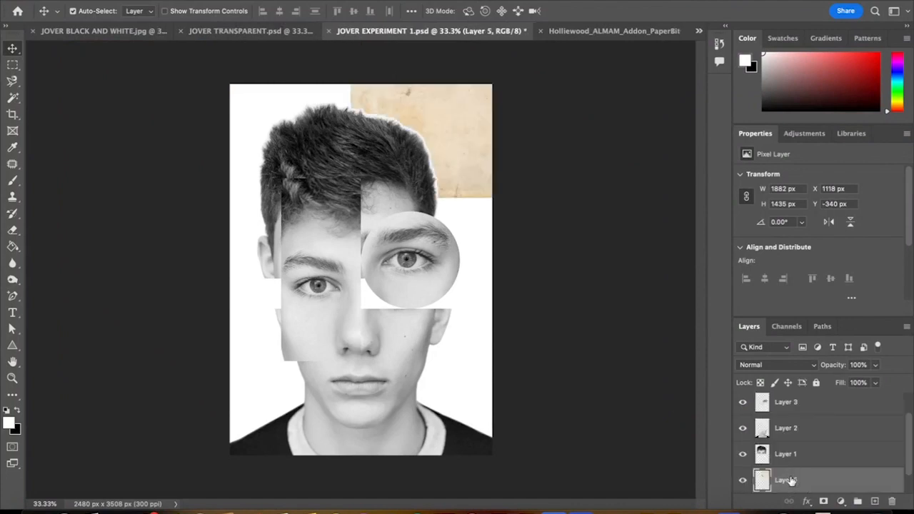
left_click_drag(790, 481, 791, 403)
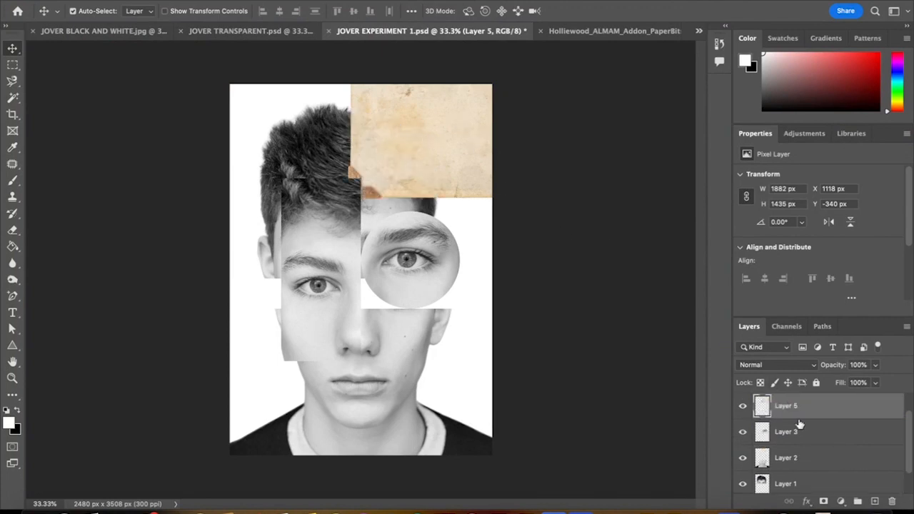
left_click_drag(800, 405, 802, 473)
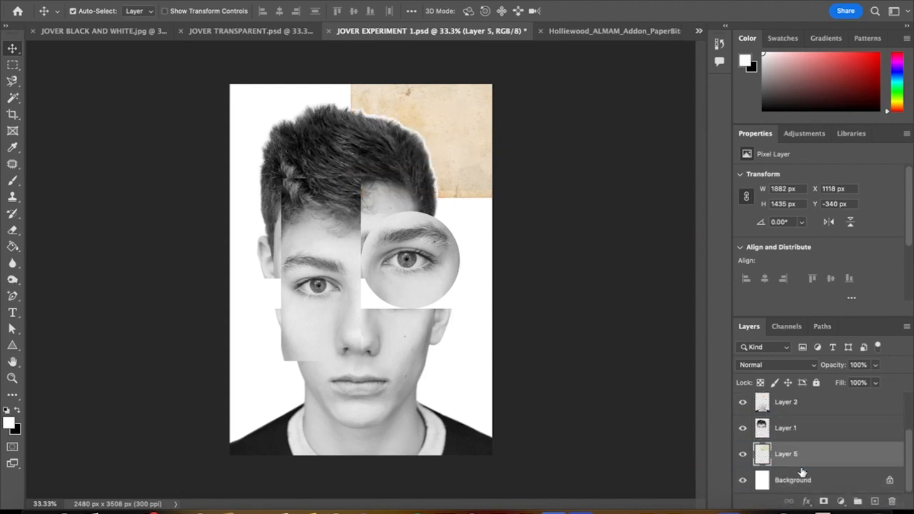
- Reposition the aged paper and scale it to about 4787 × 3650 px so it covers the whole canvas with its corner mounts outside
left_click_drag(448, 122, 324, 159)
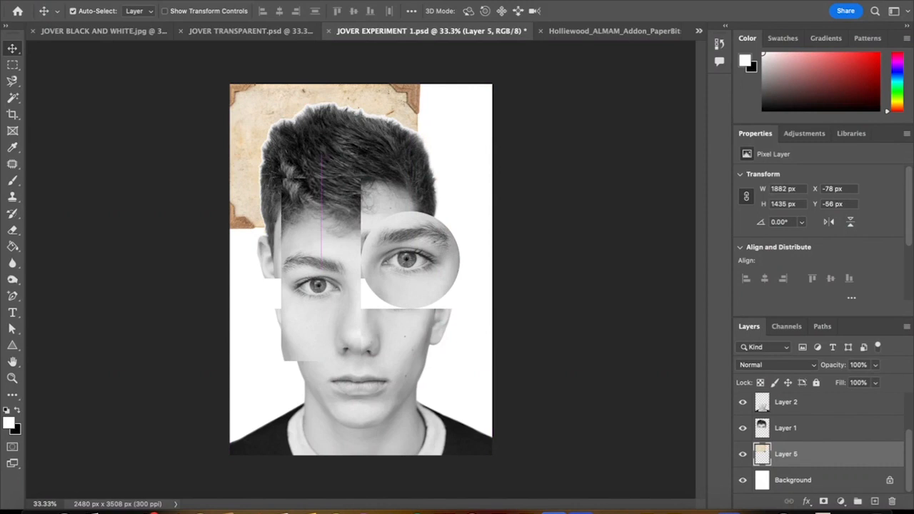
left_click(128, 1)
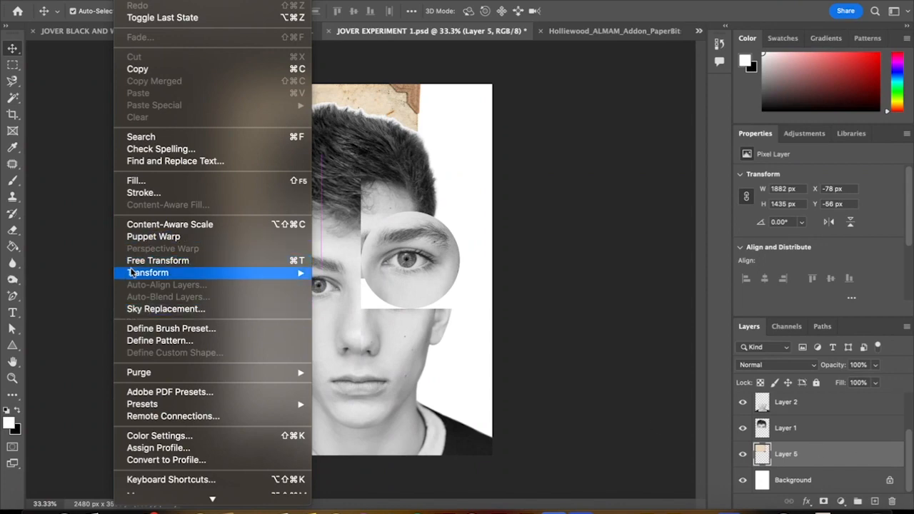
mouse_move(134, 276)
left_click(336, 266)
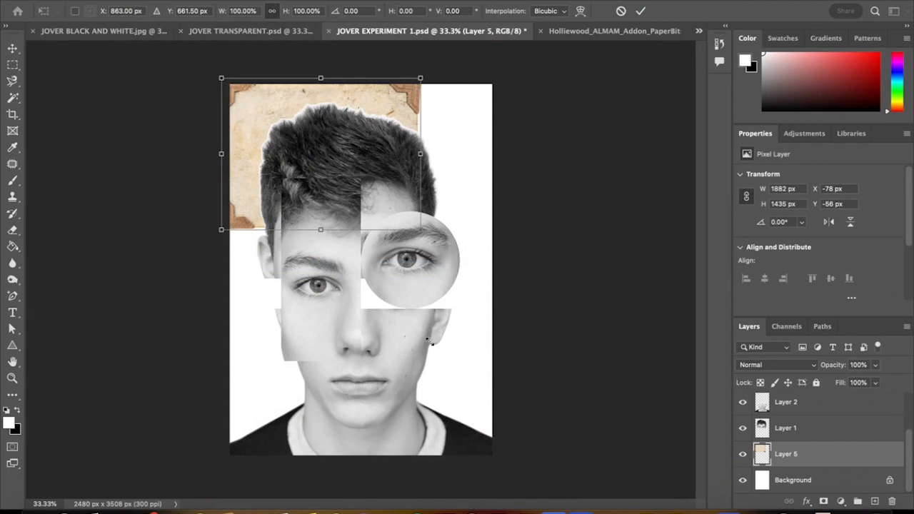
left_click_drag(431, 344, 411, 399)
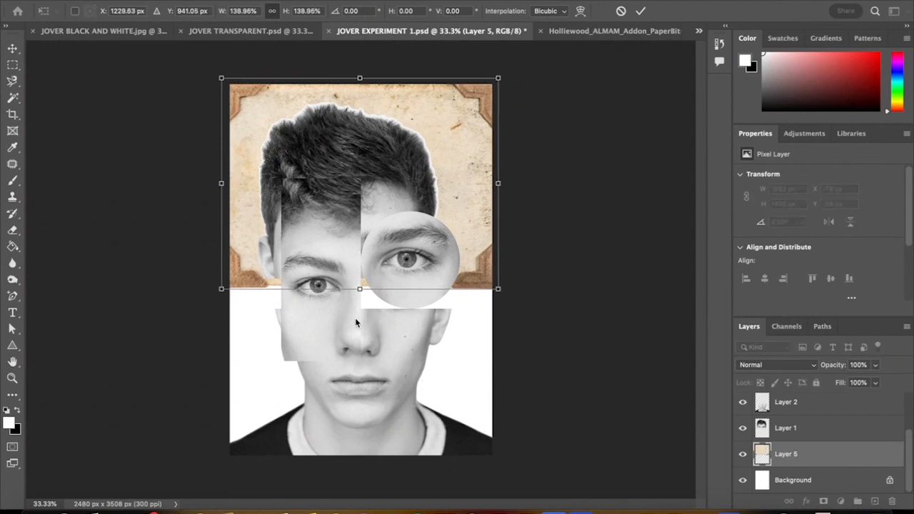
left_click_drag(359, 305, 405, 438)
left_click_drag(477, 371, 478, 366)
key("Return")
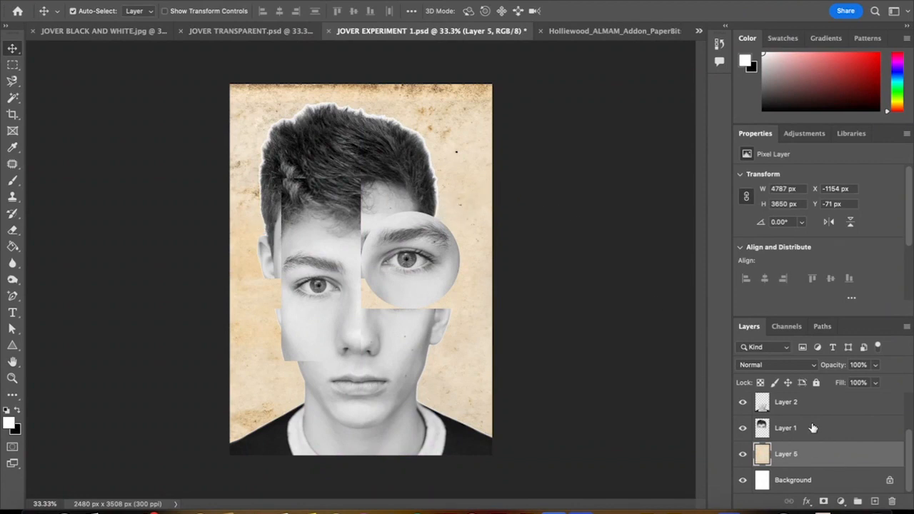
- Remove the white fringe around the hair on Layer 1 using a Magnetic Lasso selection that follows the hairline, and clear the selection
left_click(784, 430)
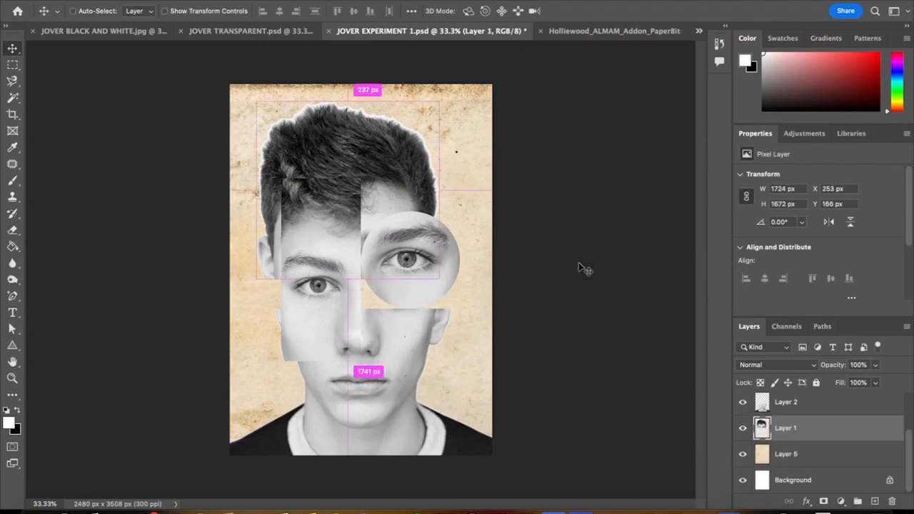
key("ctrl+plus")
key("ctrl+plus")
key("ctrl+plus")
key("ctrl+plus")
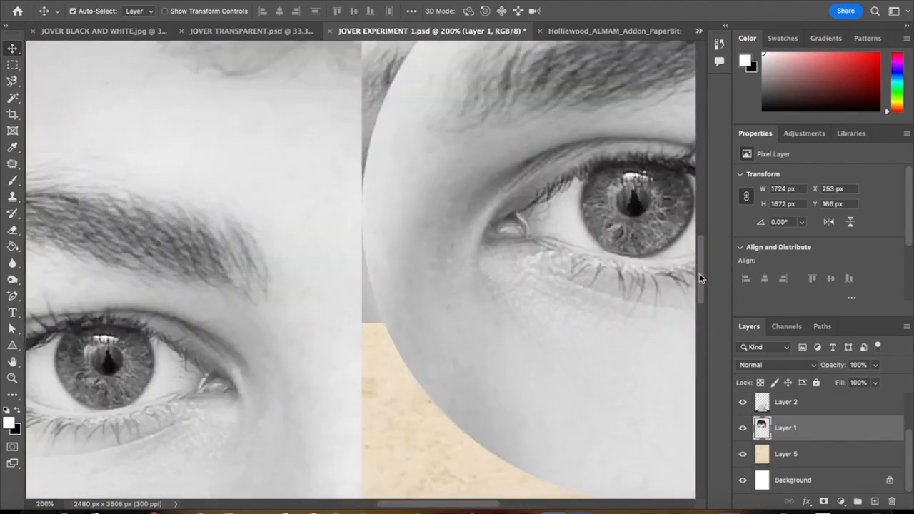
key("ctrl+minus")
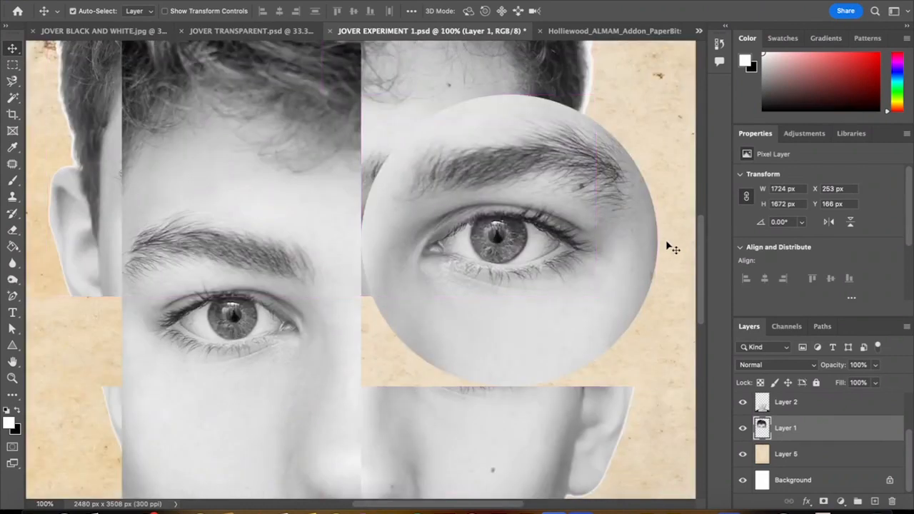
left_click_drag(698, 247, 700, 178)
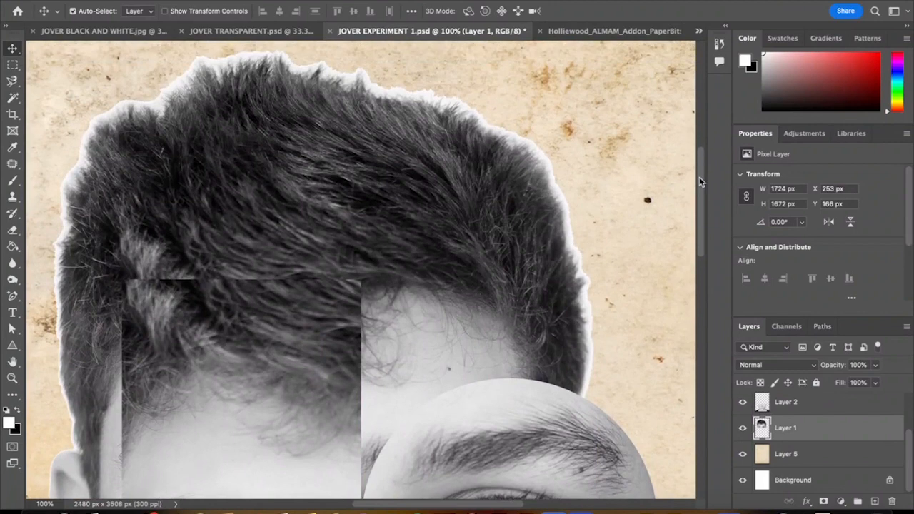
left_click(13, 82)
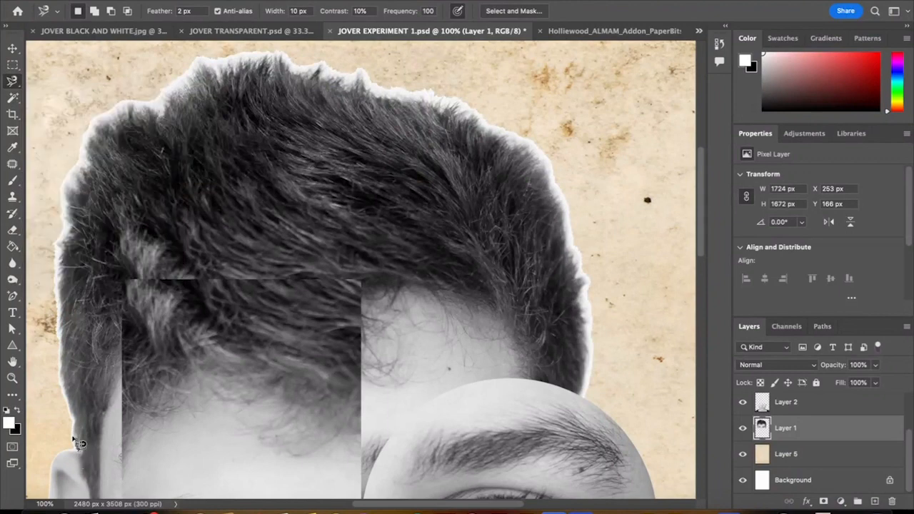
left_click(75, 440)
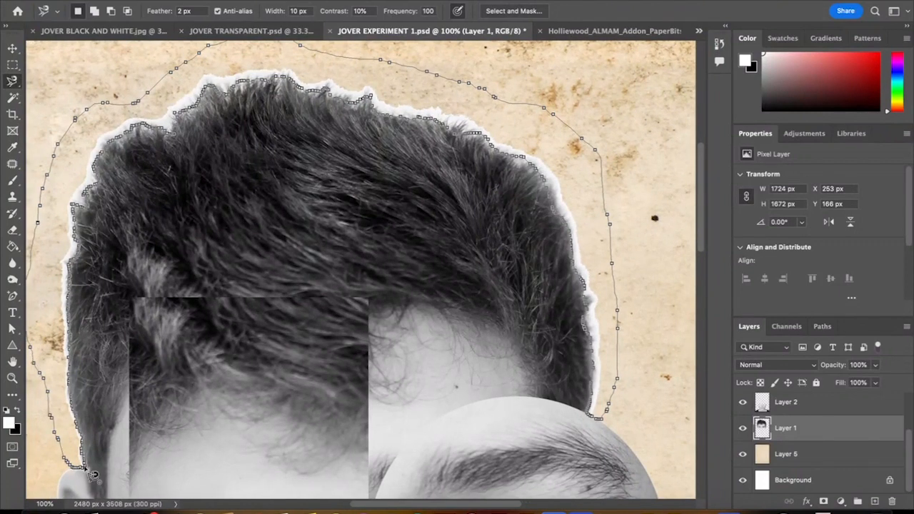
double_click(85, 467)
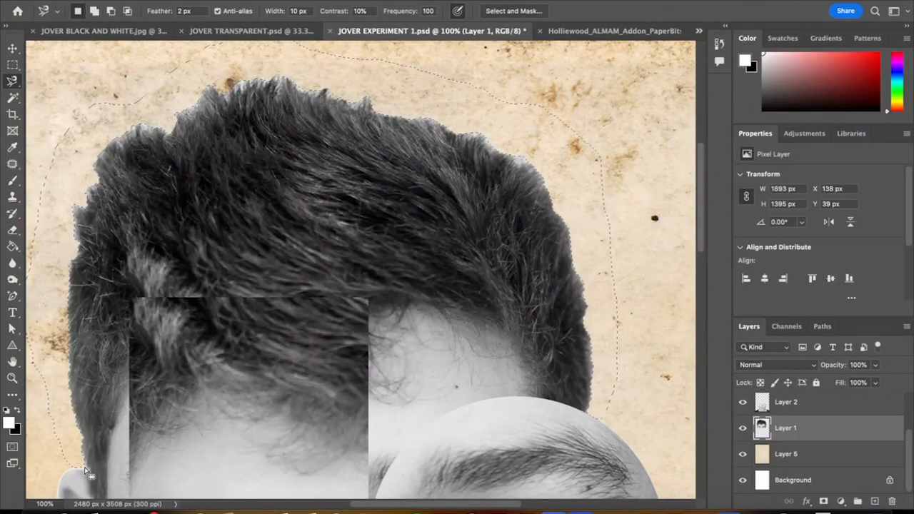
key("ctrl+d")
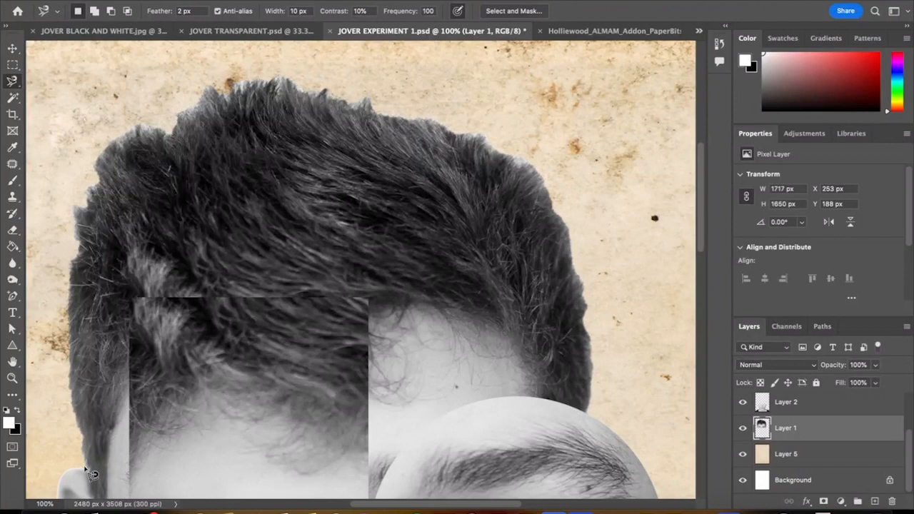
- Activate the Eraser tool and make the aged-paper layer, Layer 5, the active layer
left_click(13, 230)
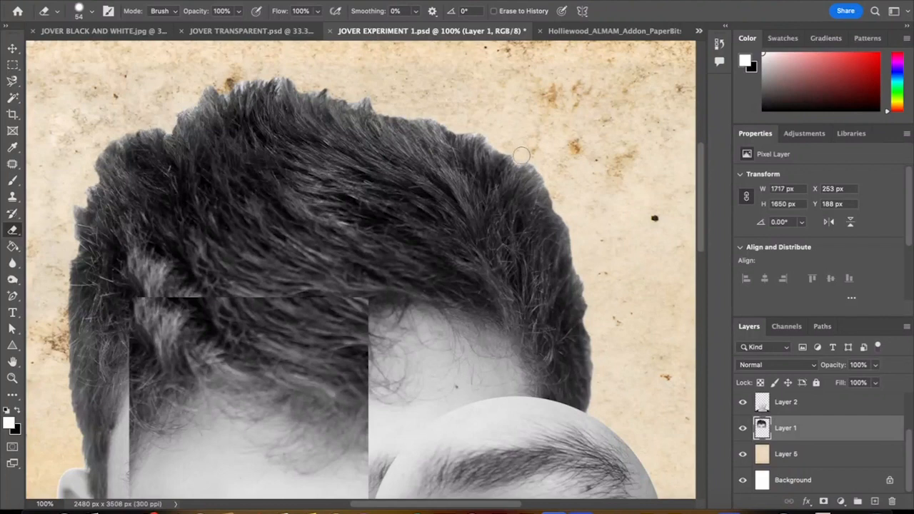
key("ctrl+minus")
key("ctrl+minus")
key("ctrl+minus")
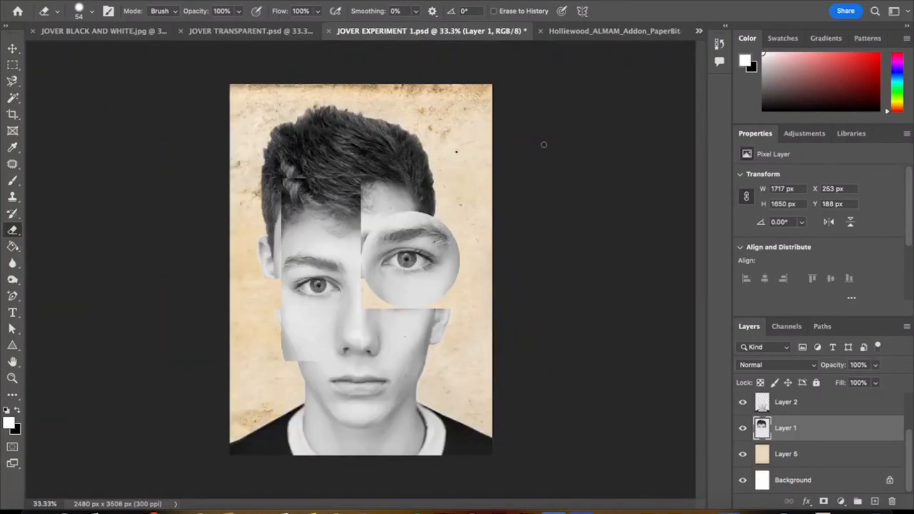
left_click(807, 451)
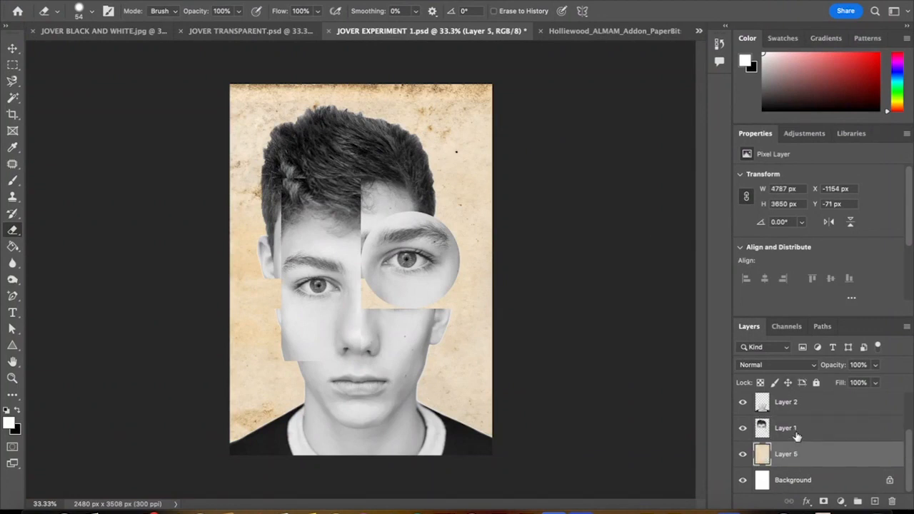
left_click(813, 407)
left_click(779, 436)
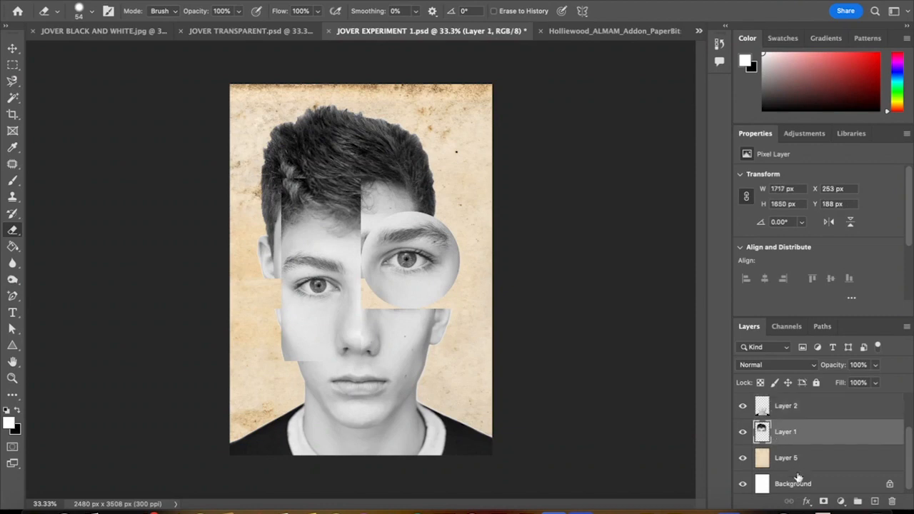
left_click(797, 463)
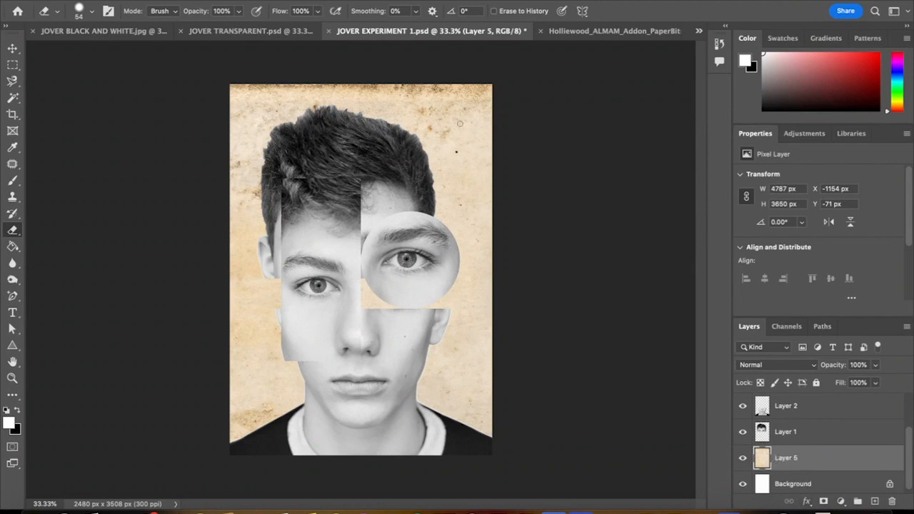
- Close the aged-paper image and JOVER BLACK AND WHITE.jpg, and clear the leftover selection in JOVER TRANSPARENT.psd
left_click(542, 31)
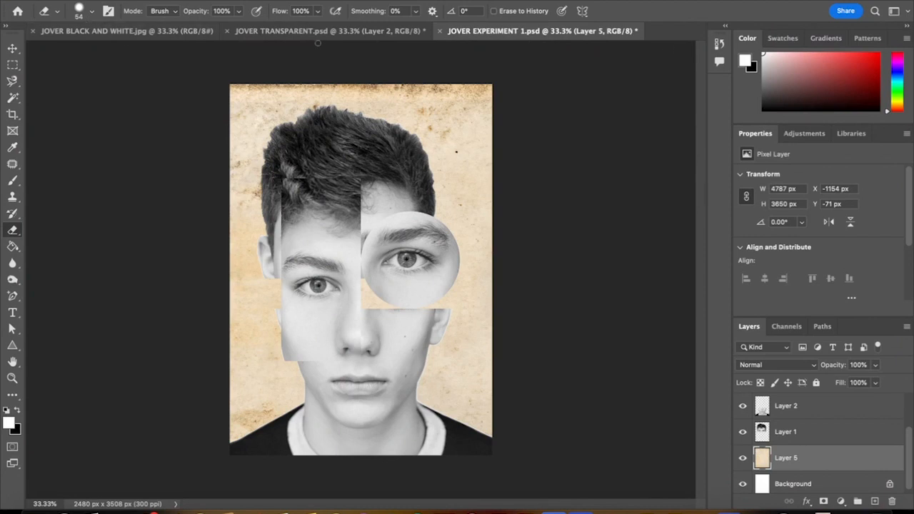
left_click(260, 32)
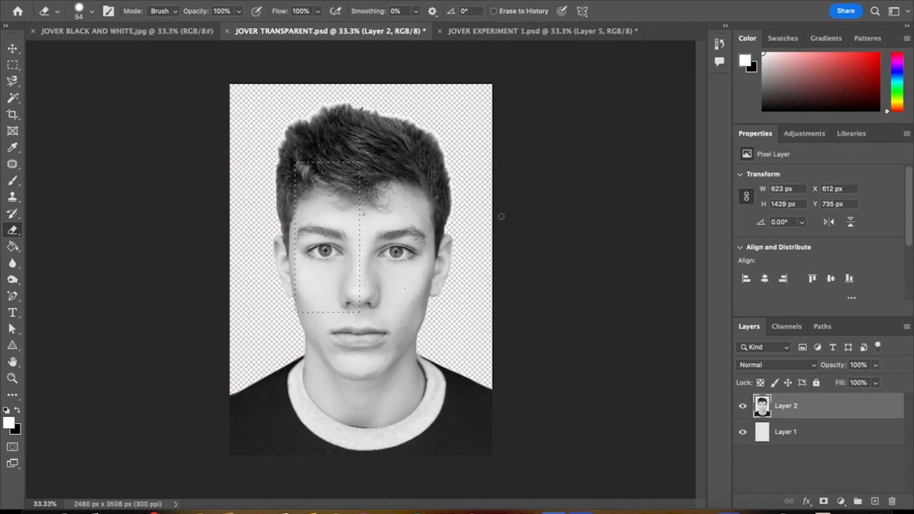
key("super+d")
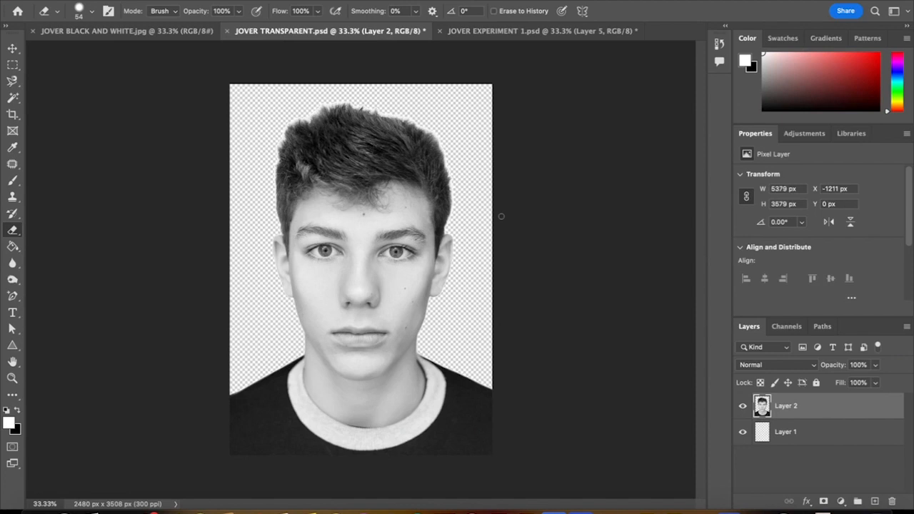
left_click(151, 36)
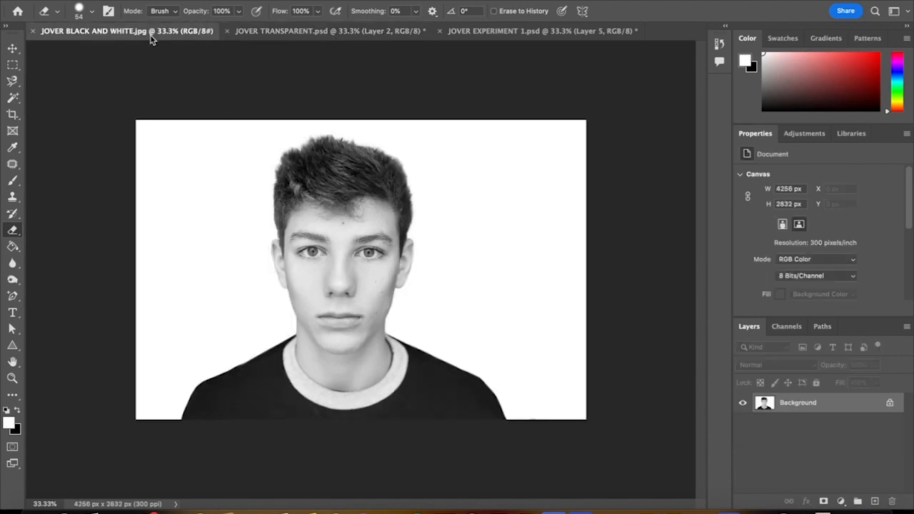
left_click(34, 31)
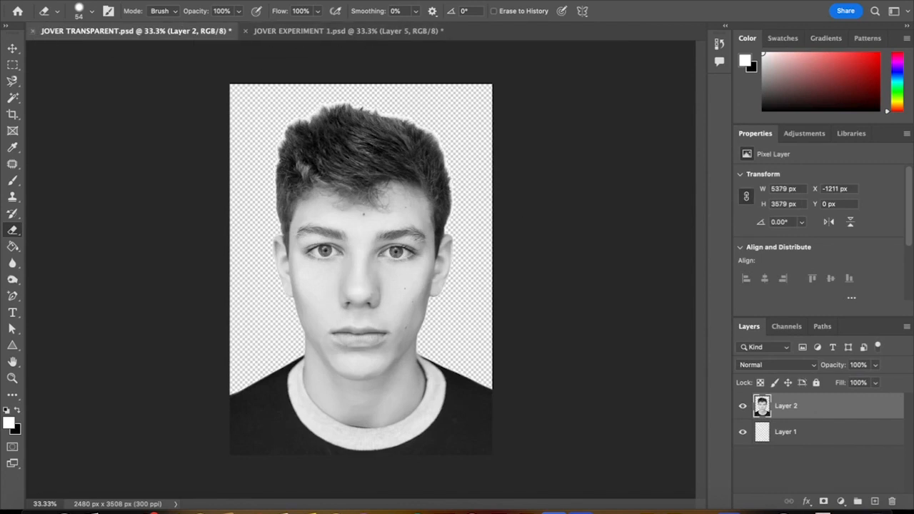
- Open CIRCLE6.png from the JOVER folder
left_click(101, 0)
left_click(105, 7)
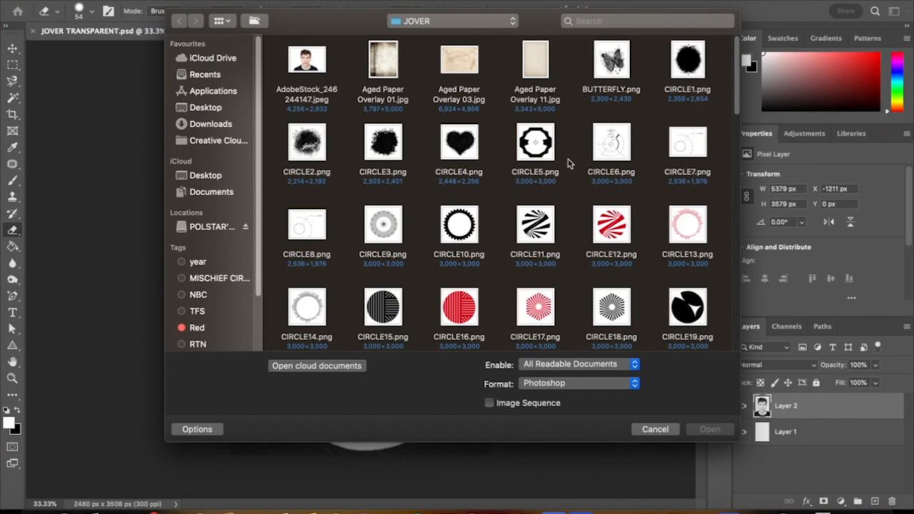
left_click(617, 146)
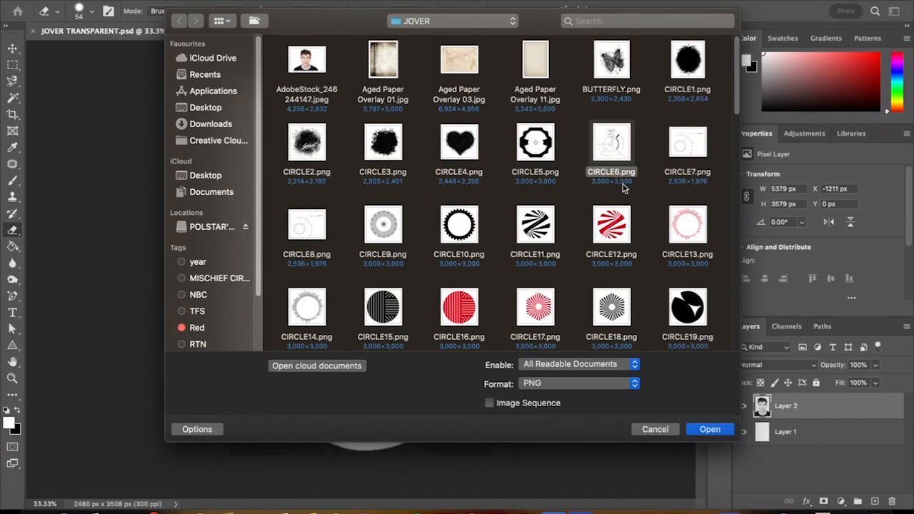
left_click(707, 430)
- Copy the technical circle drawing into JOVER EXPERIMENT 1.psd directly above the aged paper, positioned at about X 253, Y 64 px behind the enlarged eye
left_click(13, 49)
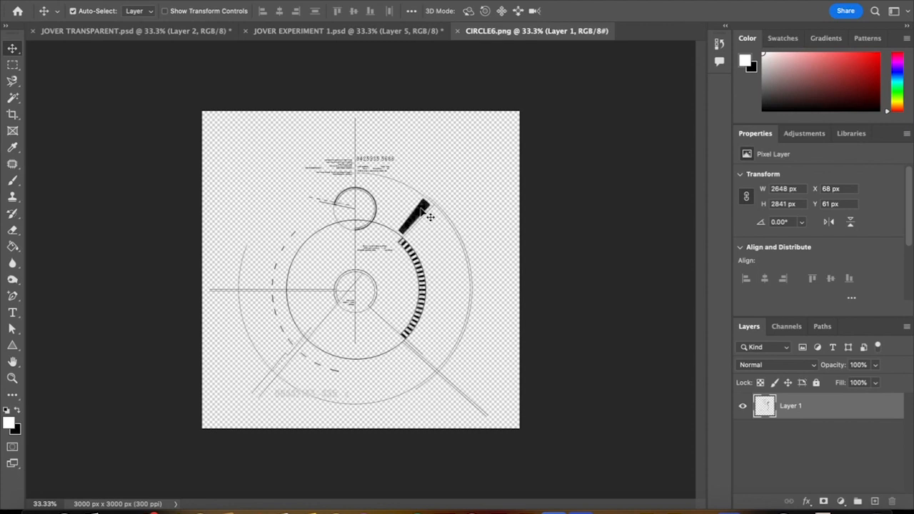
key("ctrl+1")
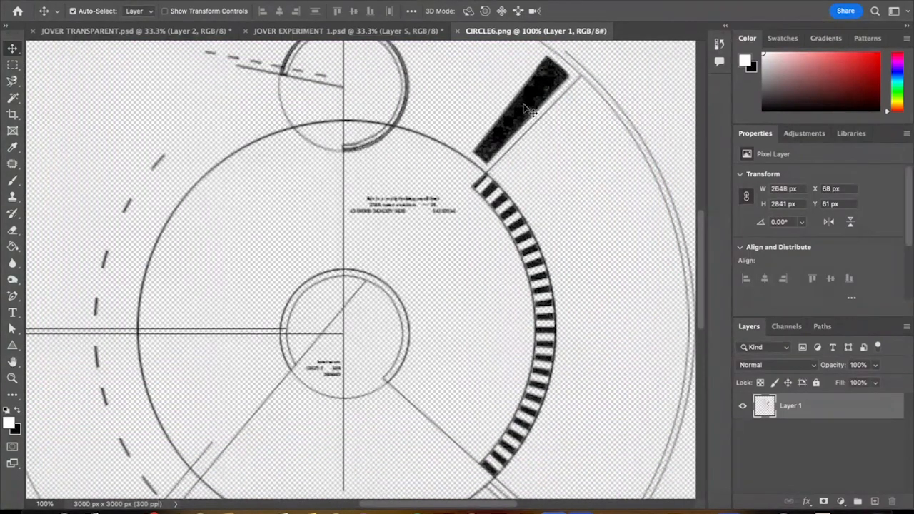
left_click_drag(529, 111, 240, 39)
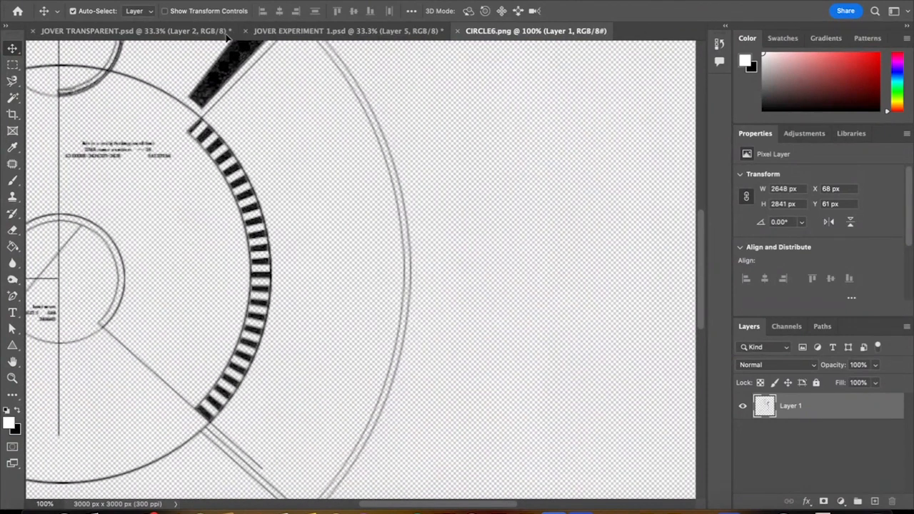
left_click(296, 31)
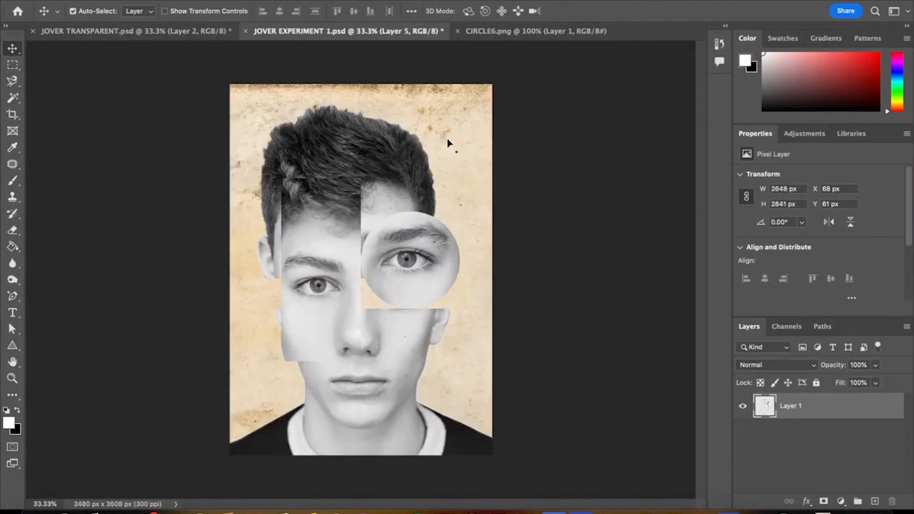
left_click_drag(448, 143, 449, 143)
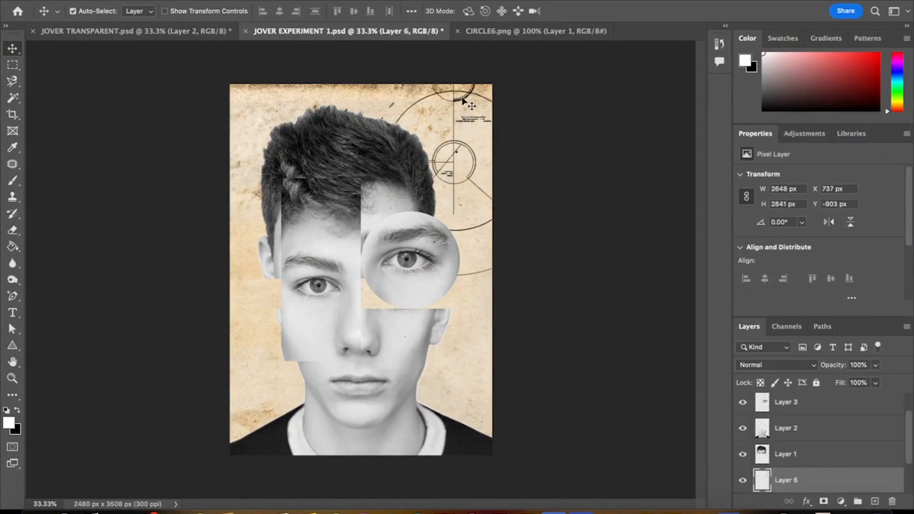
left_click_drag(470, 105, 412, 205)
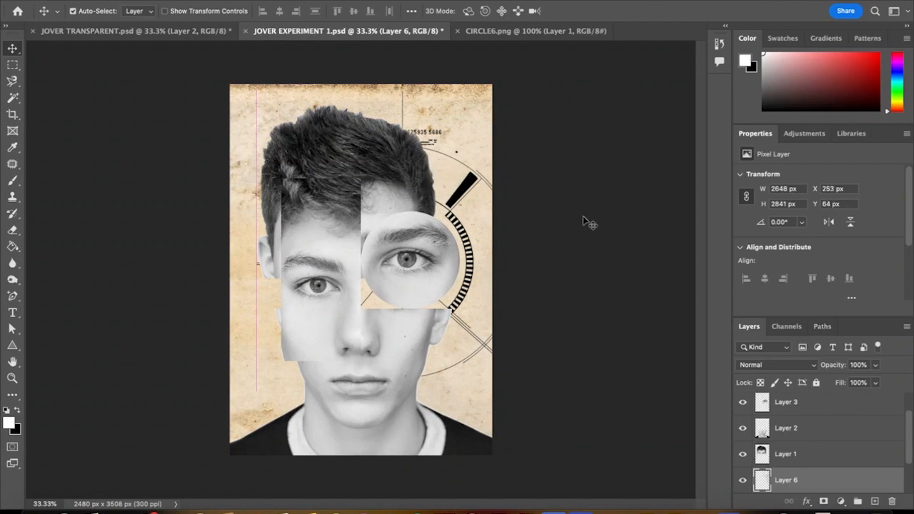
- Keep the circle drawing's layer, Layer 6, active and close CIRCLE6.png
left_click(794, 458)
left_click(788, 482)
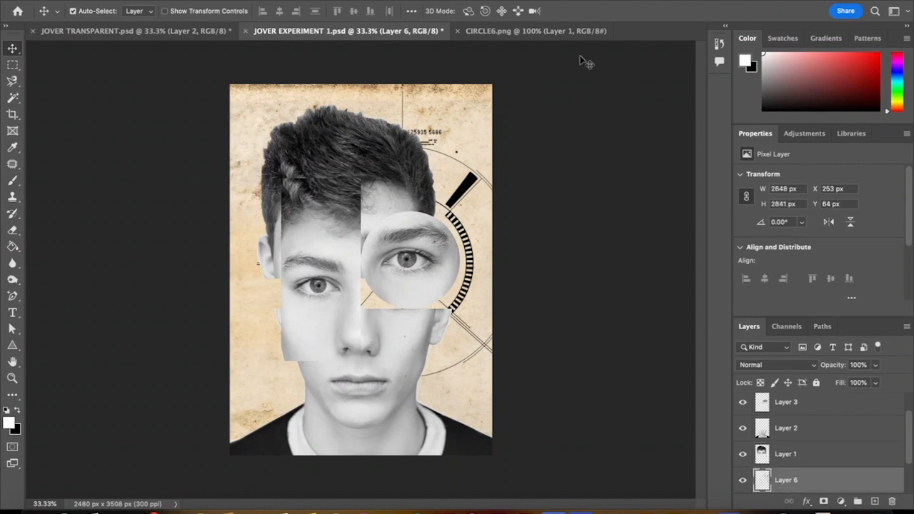
left_click(459, 31)
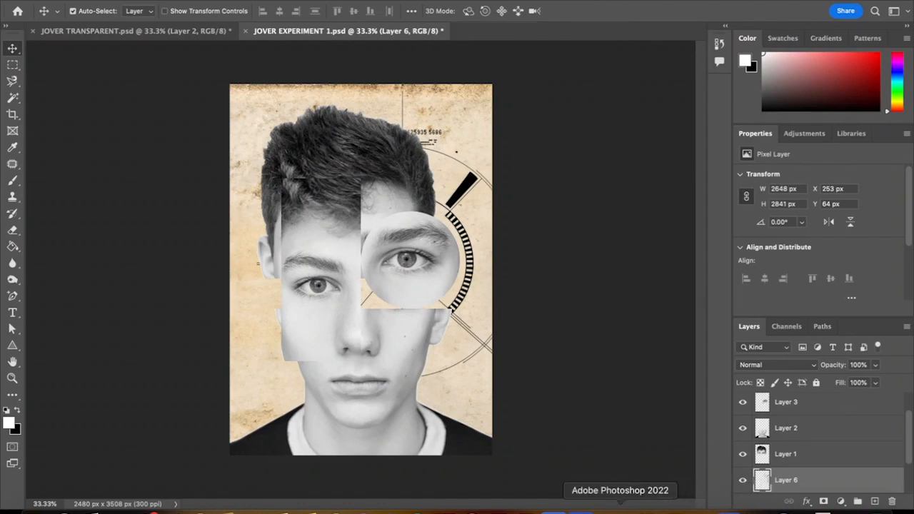
- Open CIRCLE16.png, the red striped circle, from the JOVER folder
left_click(97, 0)
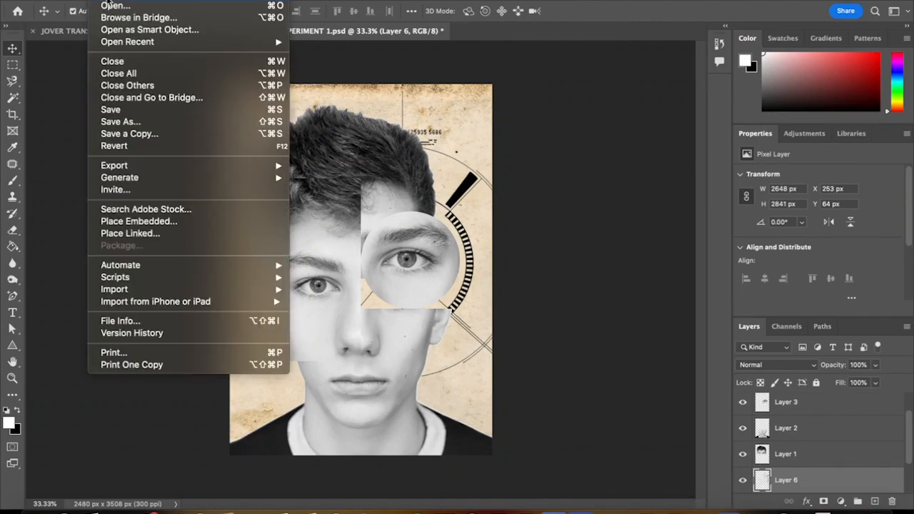
left_click(110, 5)
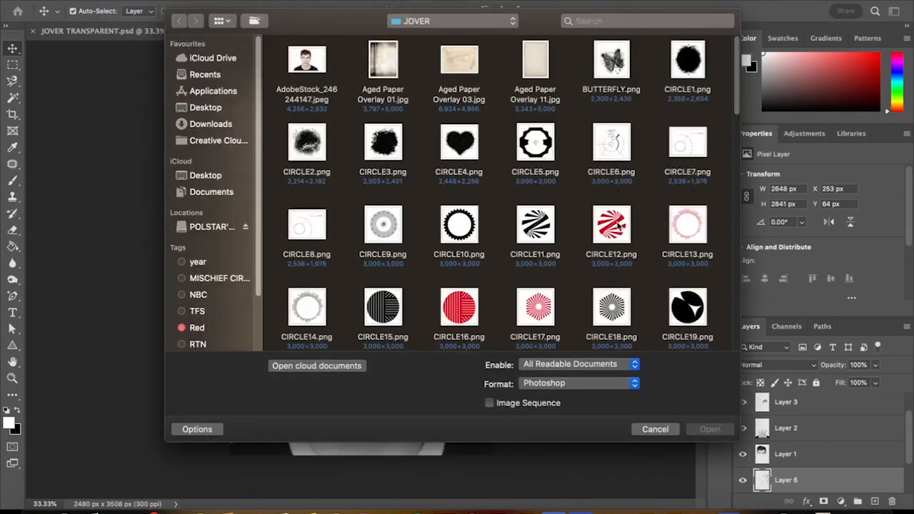
left_click(461, 314)
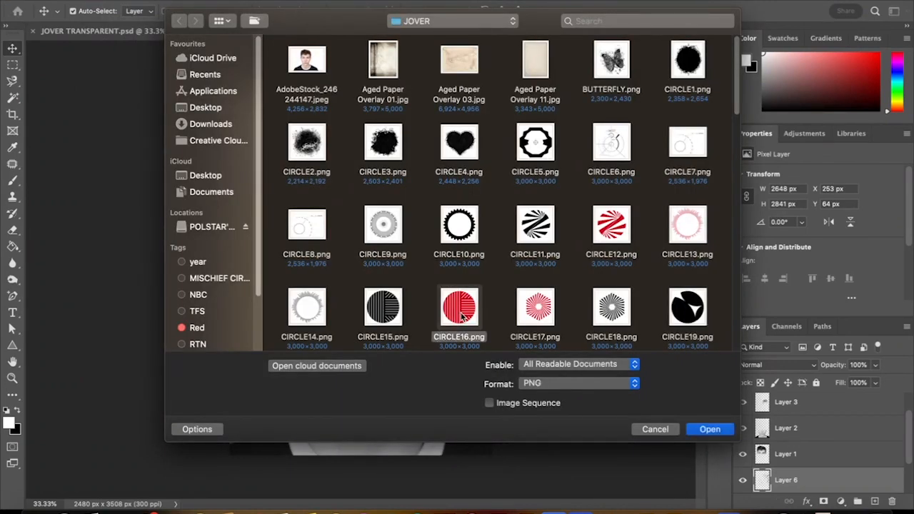
double_click(462, 317)
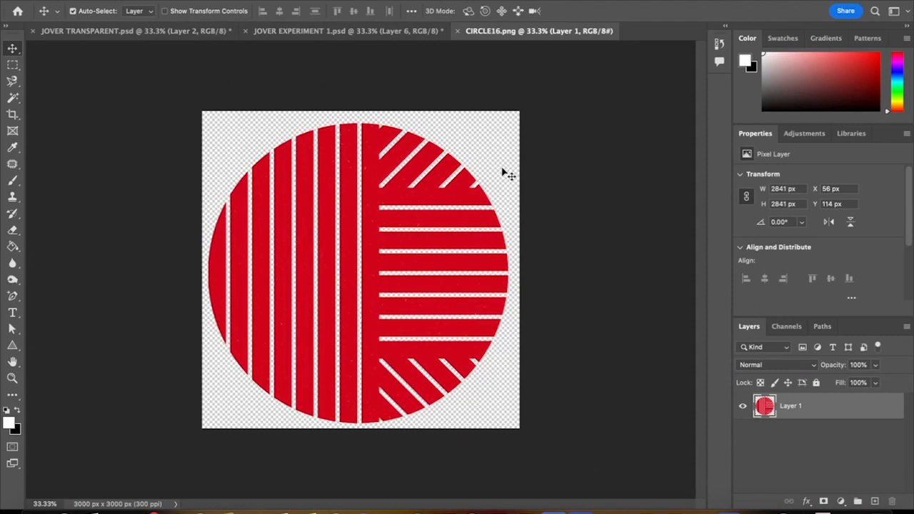
- Copy the red striped circle into JOVER EXPERIMENT 1.psd directly above Layer 6, beneath the face pieces, at the canvas's upper-left corner
left_click_drag(503, 173, 445, 143)
left_click_drag(367, 193, 305, 34)
mouse_move(271, 125)
left_mouse_down()
mouse_move(269, 113)
mouse_move(283, 119)
left_mouse_up()
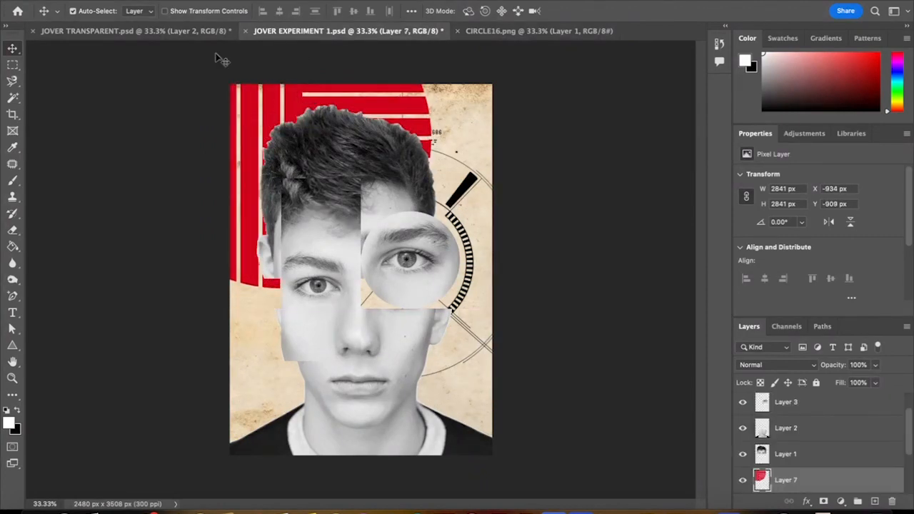
- Scale the red striped circle to about 712 × 712 px and place it at about X 130, Y 1485 px, partly behind the ear
left_click(125, 1)
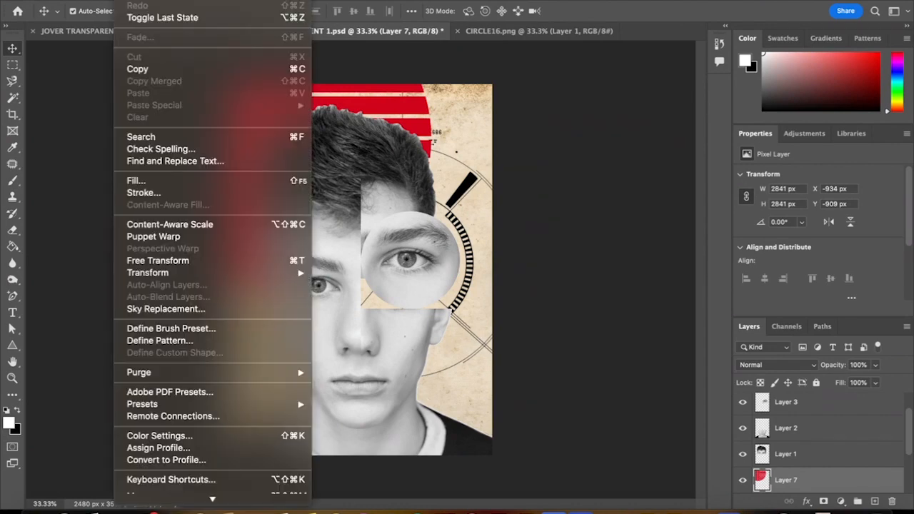
mouse_move(143, 276)
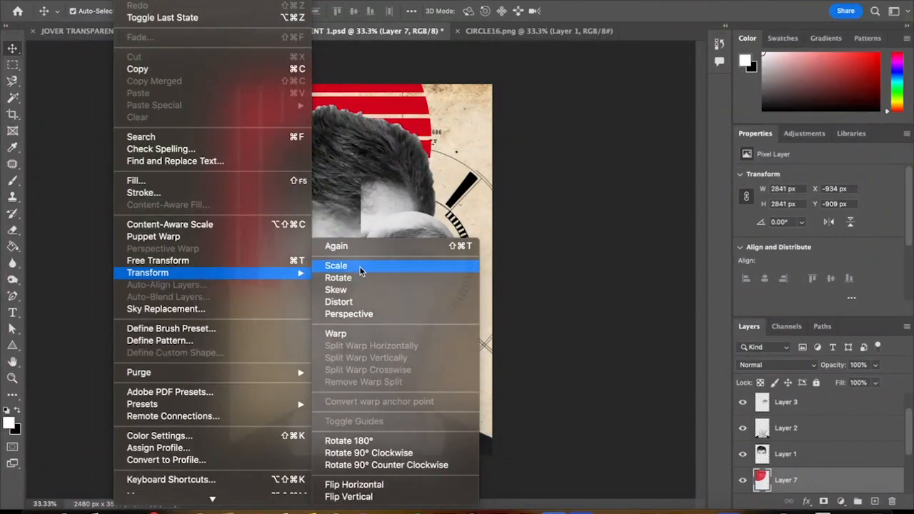
left_click(359, 266)
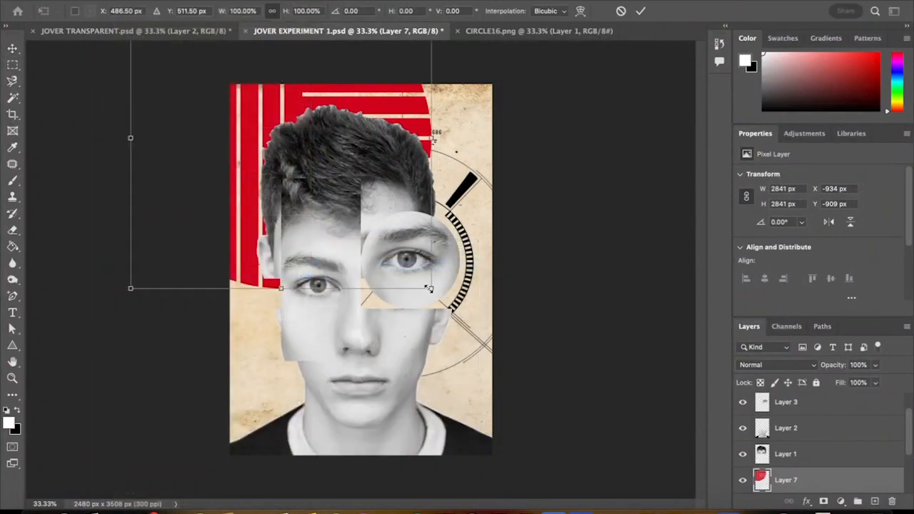
left_click_drag(430, 289, 276, 133)
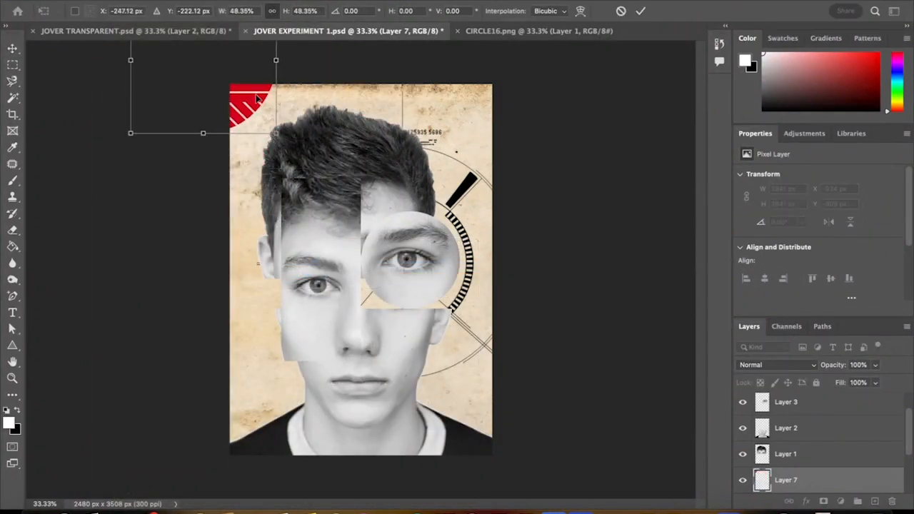
left_click_drag(255, 101, 363, 326)
left_click_drag(384, 356, 304, 303)
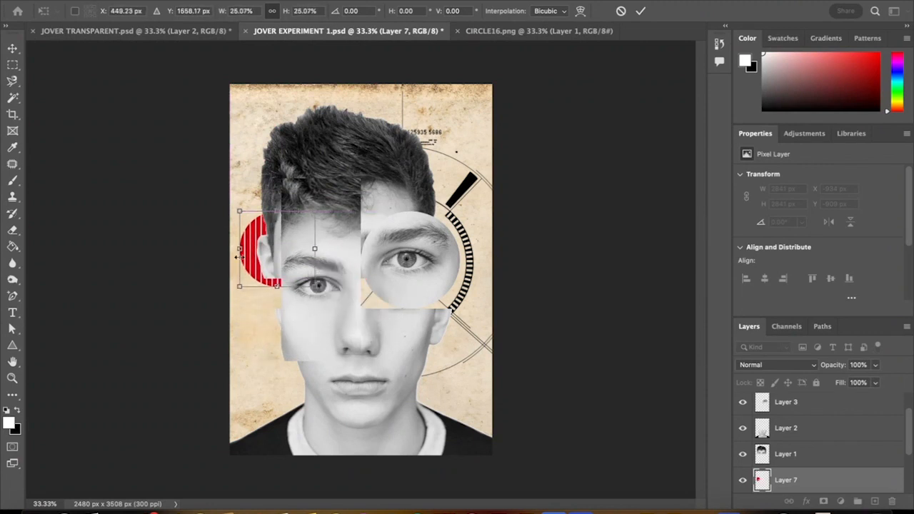
left_click_drag(249, 258, 253, 289)
key("Return")
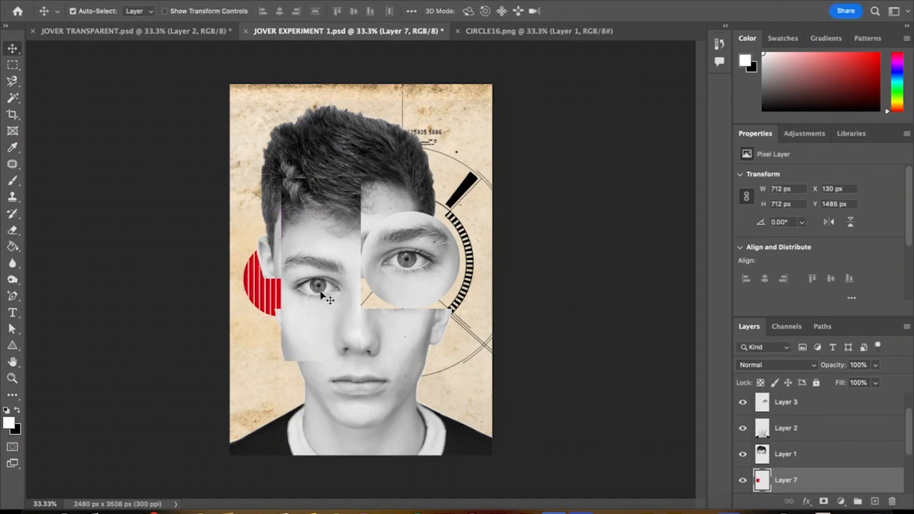
- Scale the rectangular eye piece, Layer 4, to about 571 × 1309 px, move it up to about Y 694 px, and close CIRCLE16.png
left_click(329, 299)
key("ctrl+t")
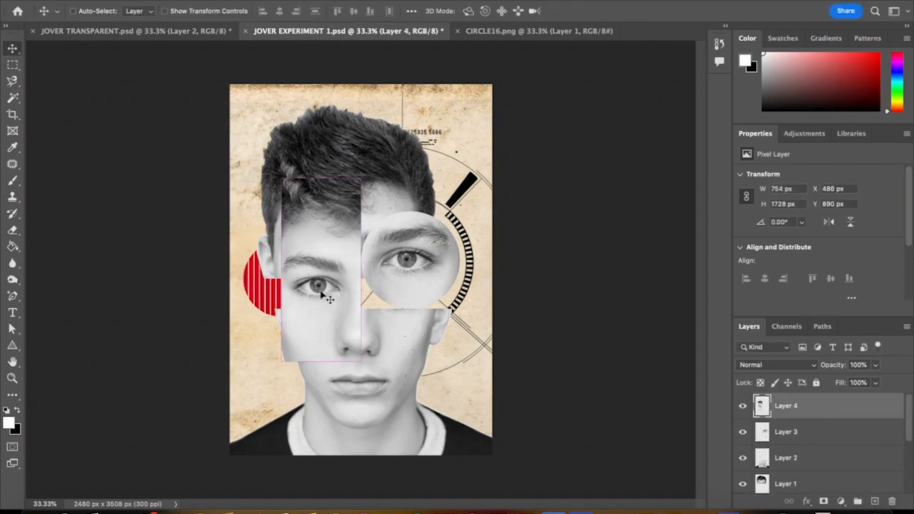
left_click_drag(361, 179, 341, 224)
left_click_drag(326, 259, 327, 194)
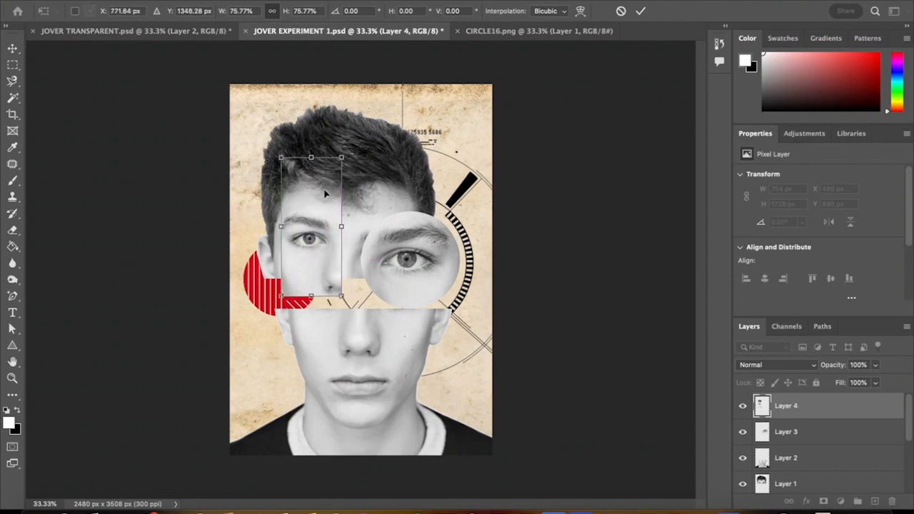
key("Return")
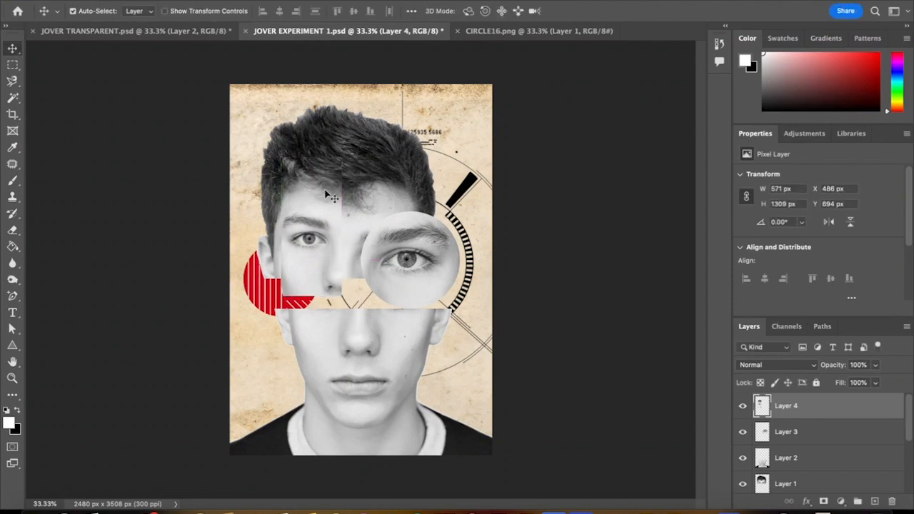
left_click(458, 31)
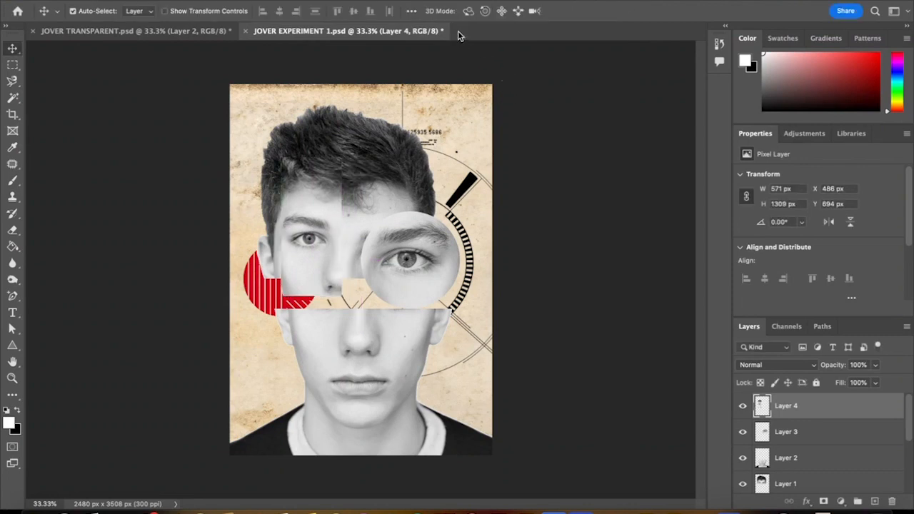
- Set the Triangle tool's fill to the red #d1051d sampled from the red striped circle
left_click(12, 346)
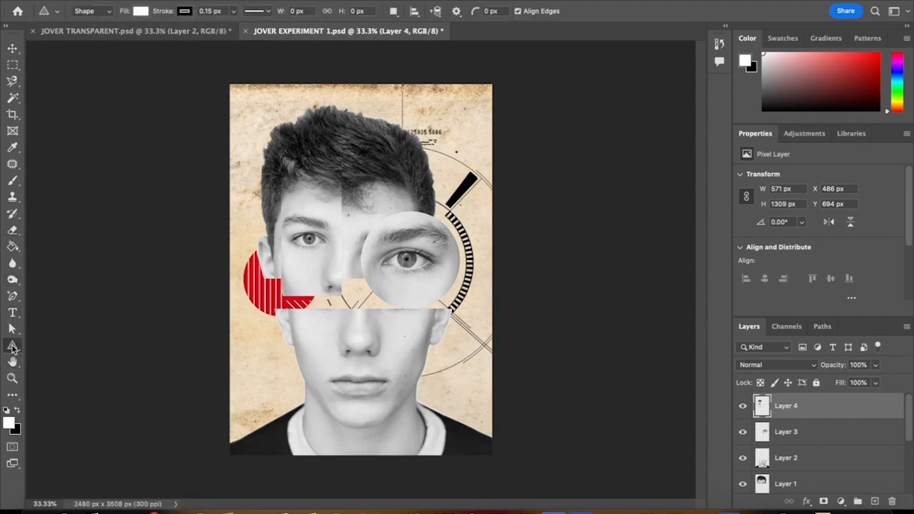
left_click(141, 12)
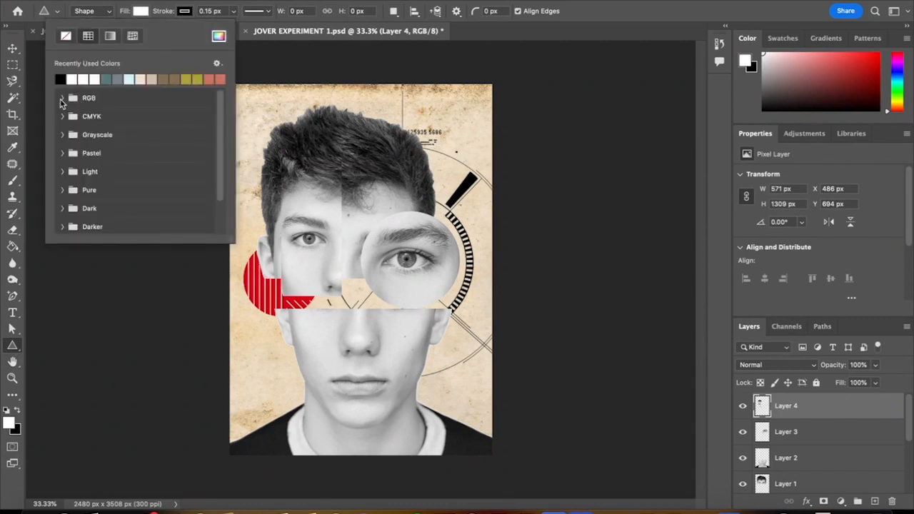
left_click(61, 99)
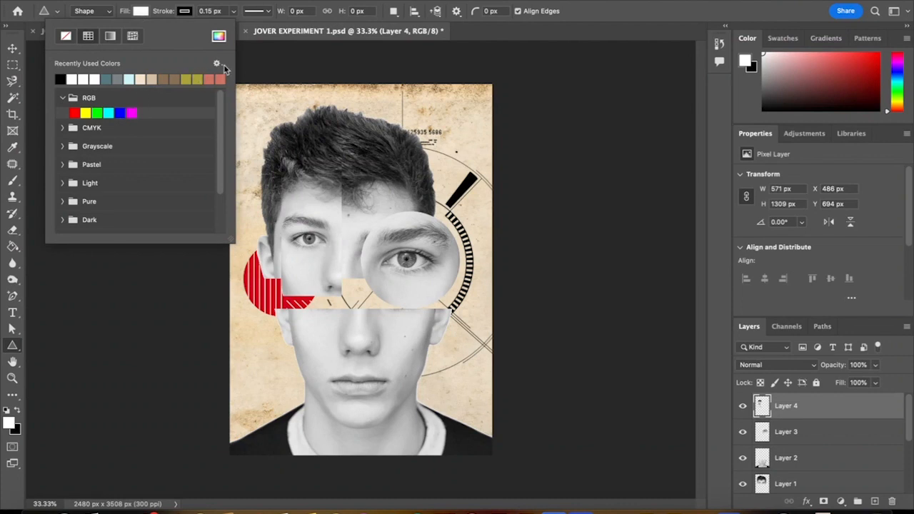
left_click(219, 36)
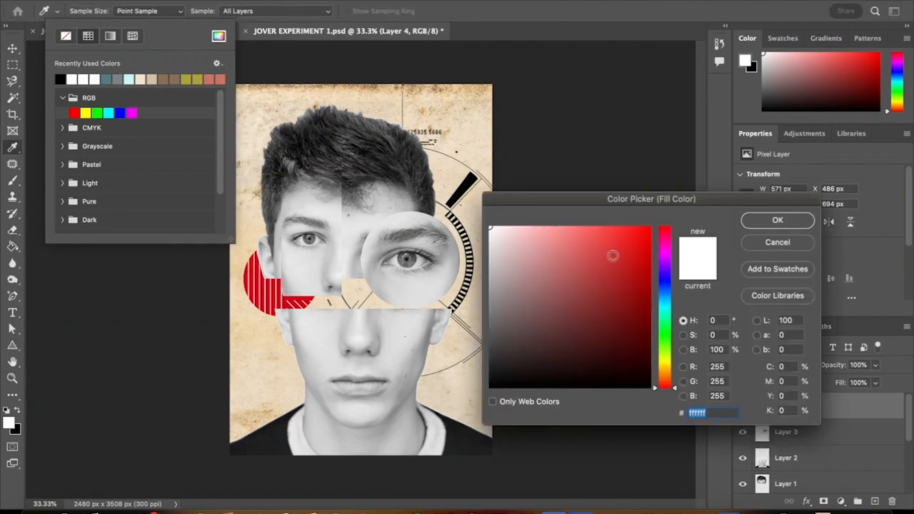
left_click(540, 236)
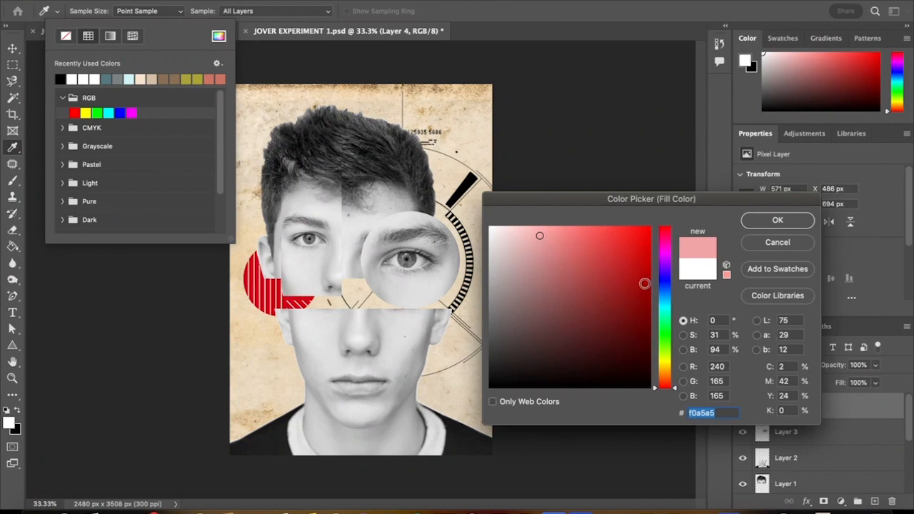
left_click(271, 287)
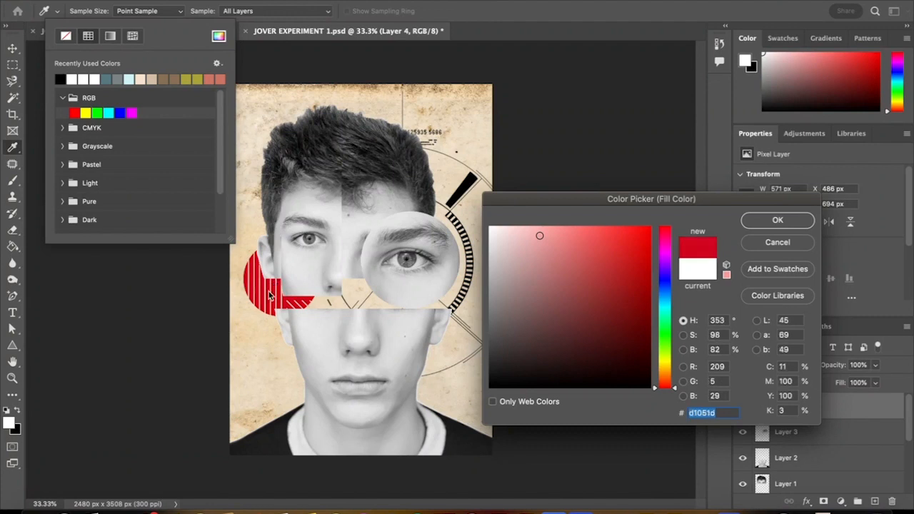
left_click(759, 222)
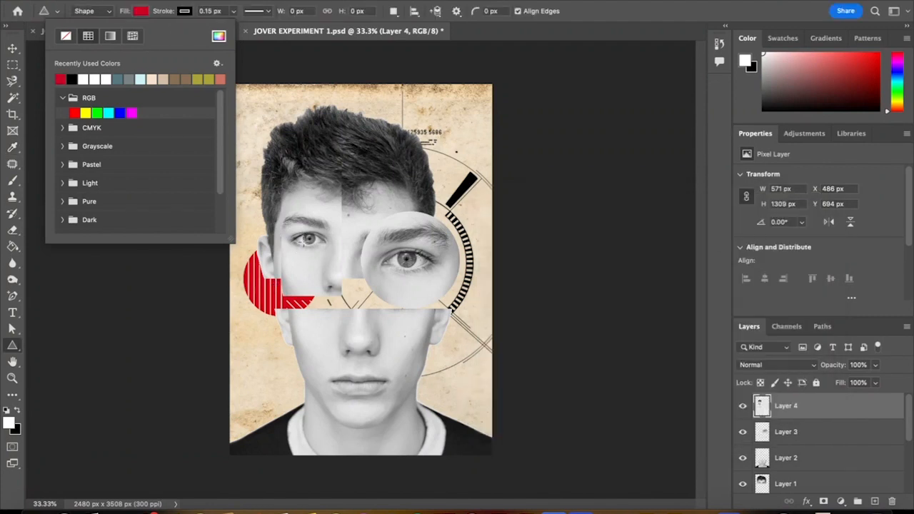
- Draw a red triangle about 247 × 551 px and place it under the rectangular piece's eye at about X 648, Y 1479 px
left_click_drag(303, 243, 332, 303)
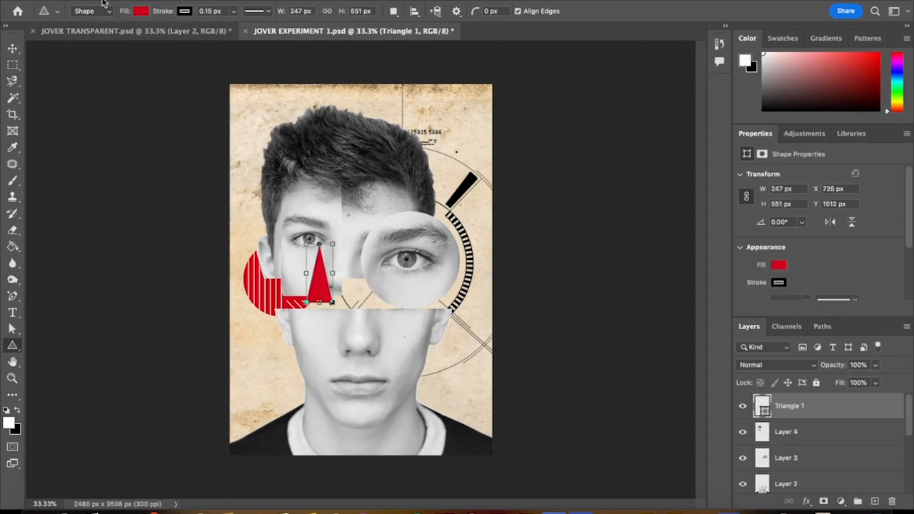
left_click(12, 48)
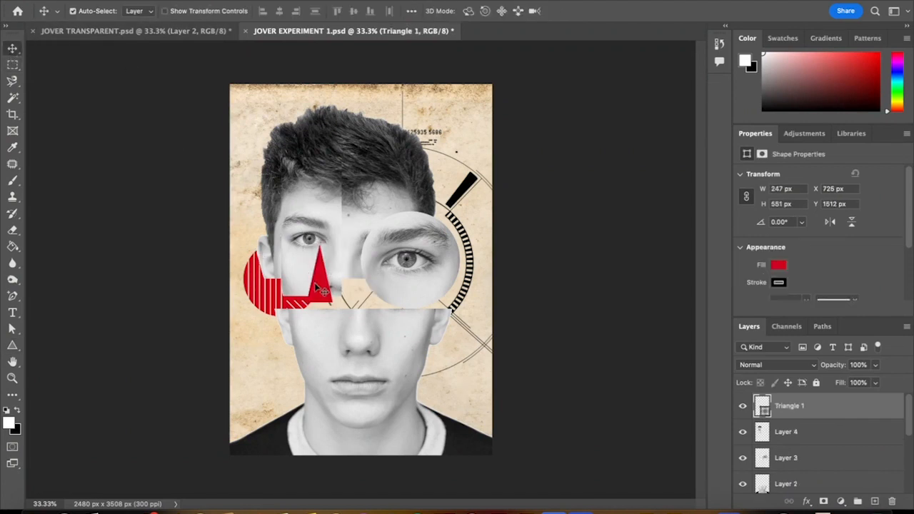
left_click_drag(322, 289, 310, 282)
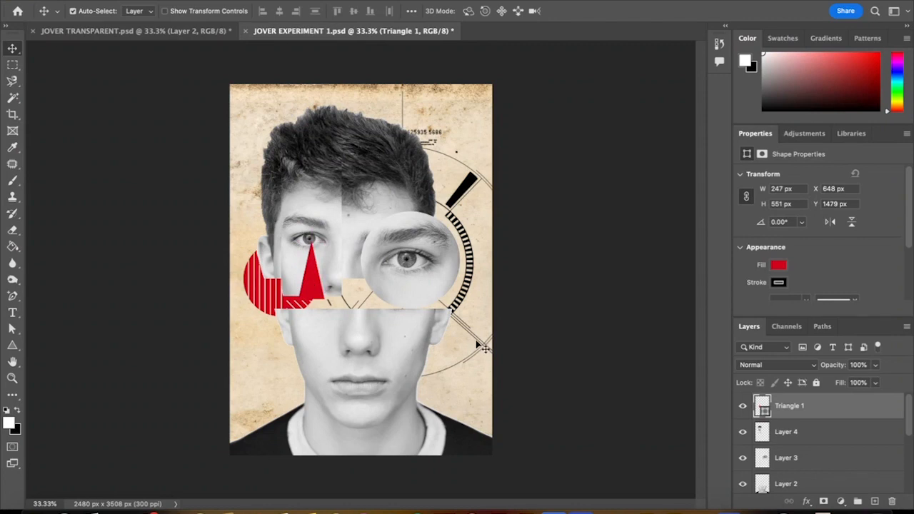
- Draw a second red triangle about 342 × 795 px and centre its tip beneath the eye in the circular piece
left_click(13, 345)
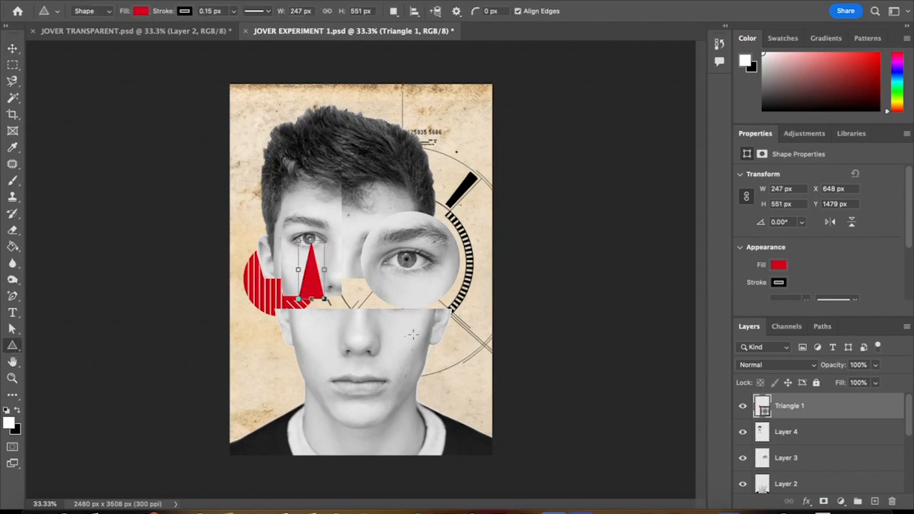
left_click_drag(405, 270, 441, 353)
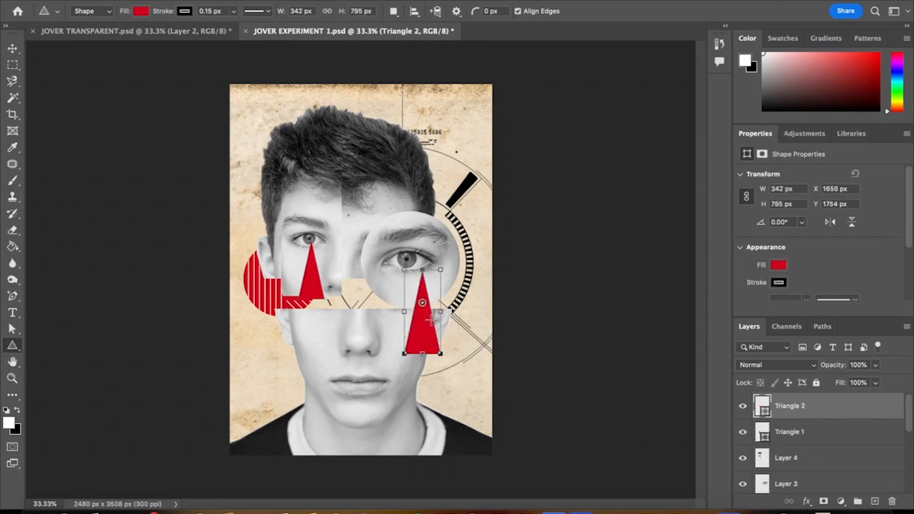
left_click(12, 48)
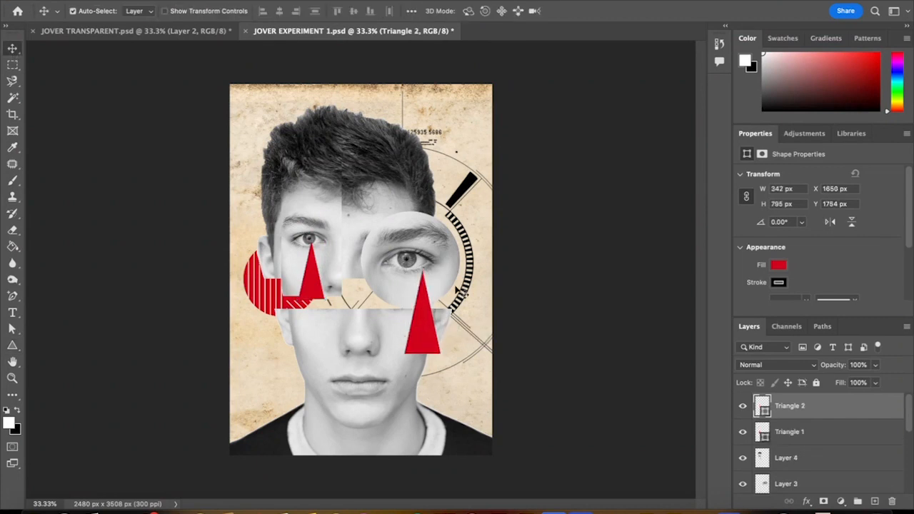
left_click_drag(424, 335, 408, 338)
left_click(580, 339)
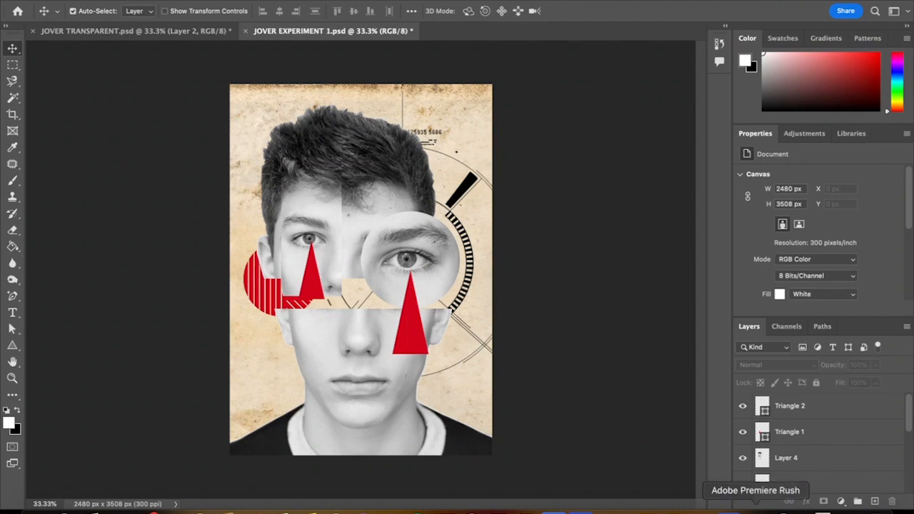
- Select the aged paper layer, Layer 5, and open the zebra-striped NBC_Evolving_Border36.png from the JOVER folder
left_click(417, 256)
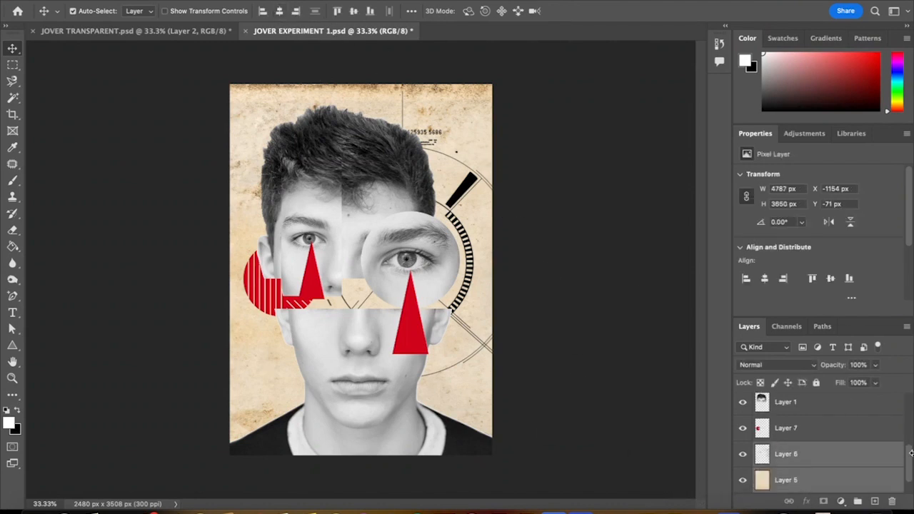
left_click(790, 487)
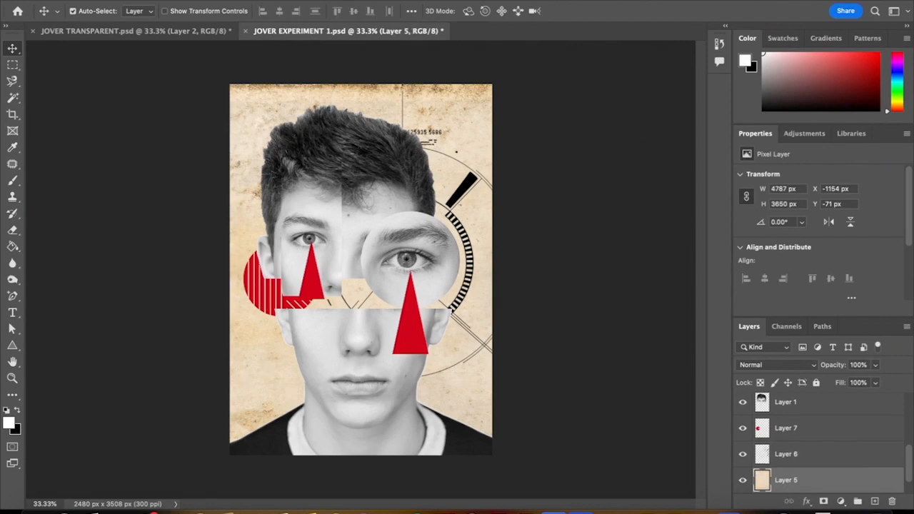
left_click(99, 0)
left_click(105, 6)
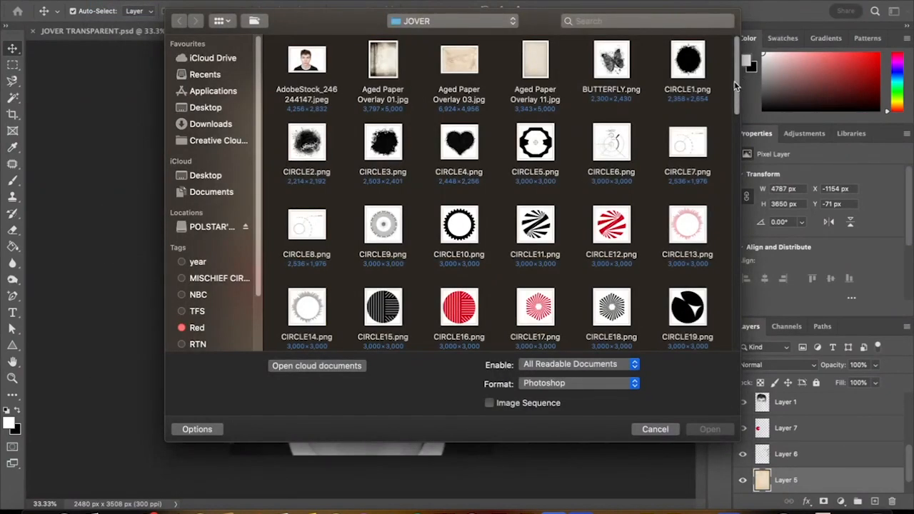
left_click_drag(737, 85, 731, 277)
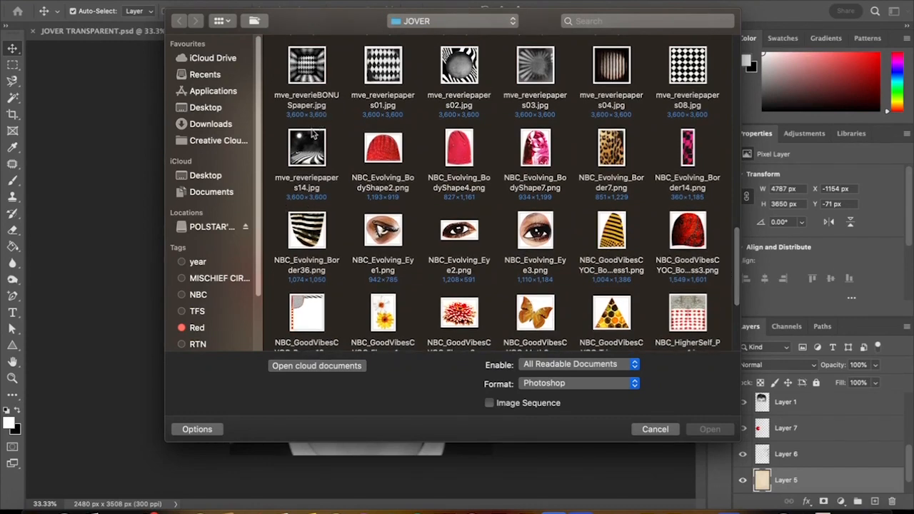
left_click(313, 241)
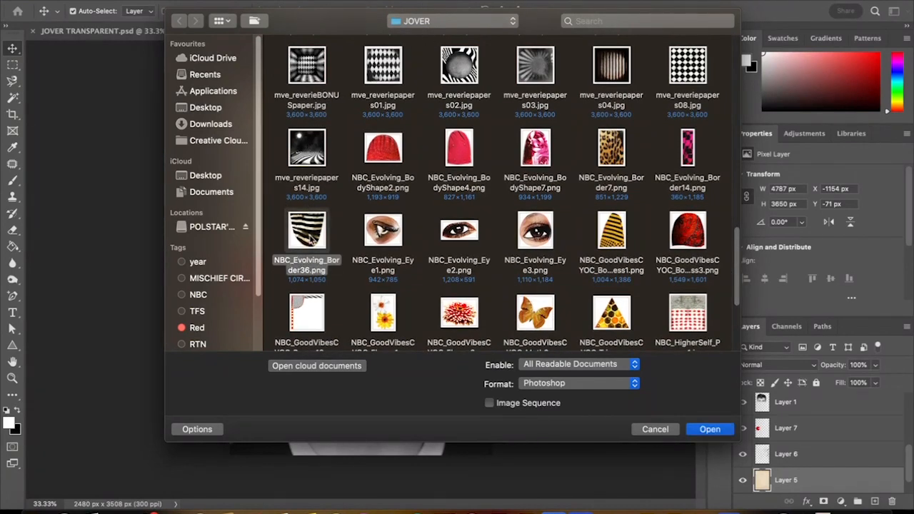
double_click(315, 242)
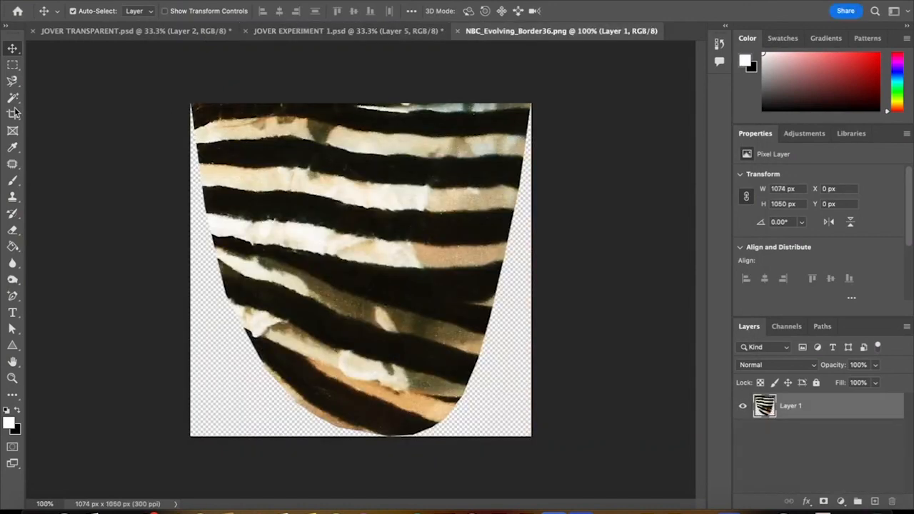
- Make a circular selection about 522 × 522 px in the middle of the zebra-striped shape
left_click(14, 66)
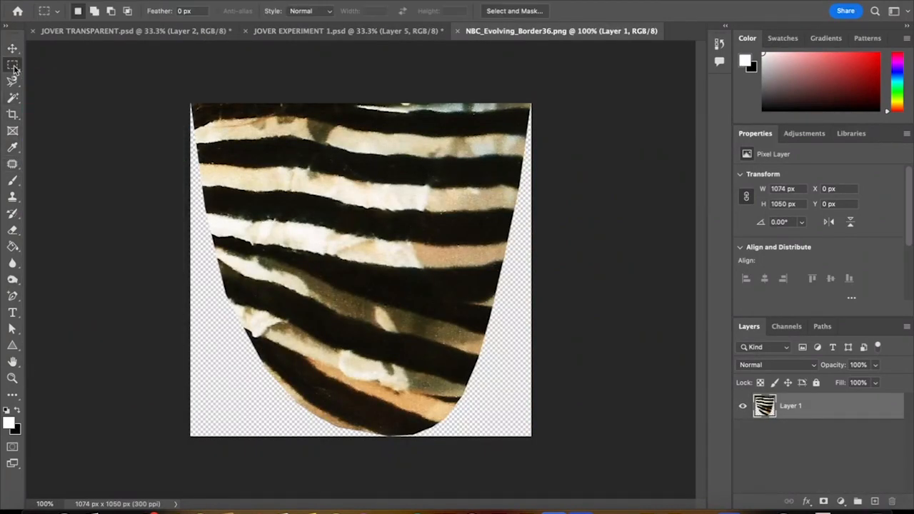
left_click(13, 66)
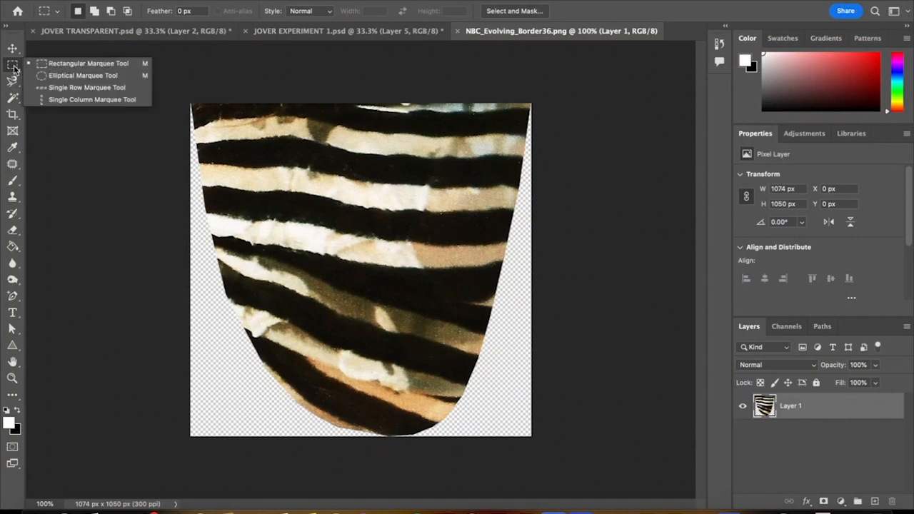
left_click(61, 78)
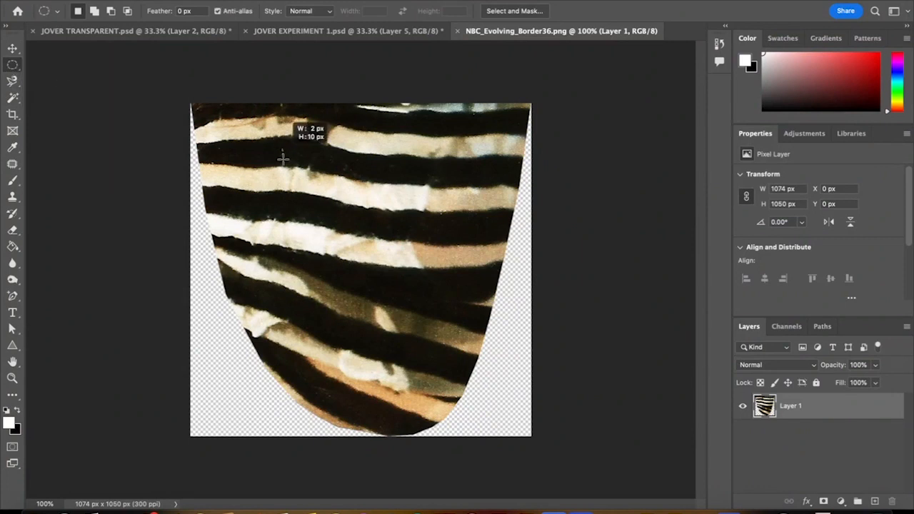
left_click_drag(283, 159, 447, 313)
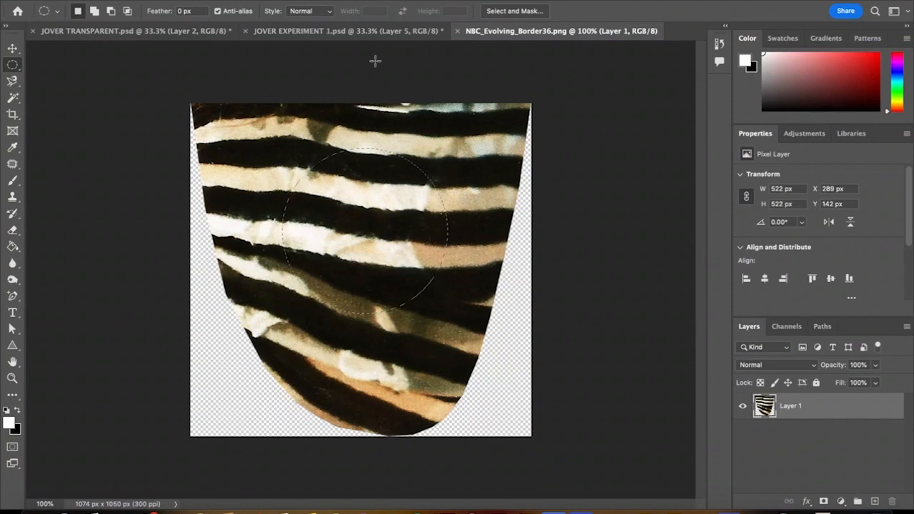
- Copy the selected zebra circle into JOVER EXPERIMENT 1.psd and arrange its layer between Layer 2 and Layer 1
left_click(13, 49)
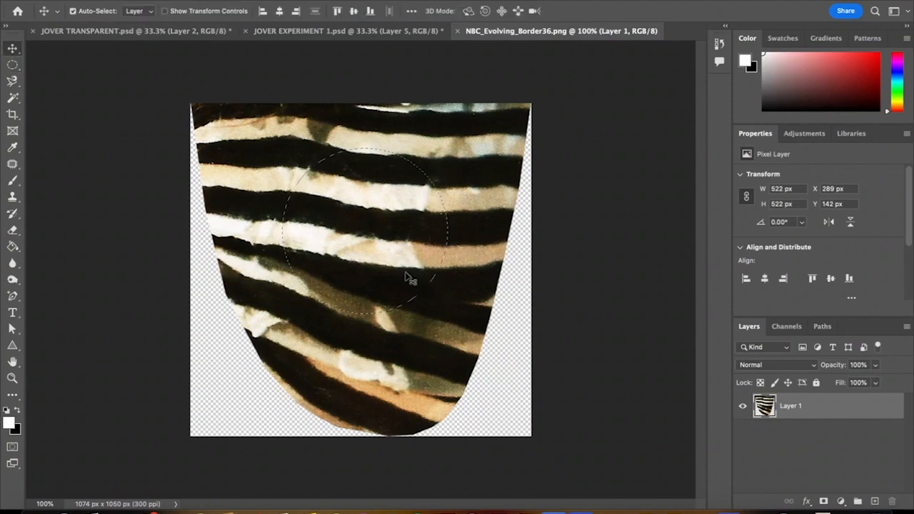
left_click_drag(388, 259, 359, 61)
left_click_drag(343, 174, 343, 175)
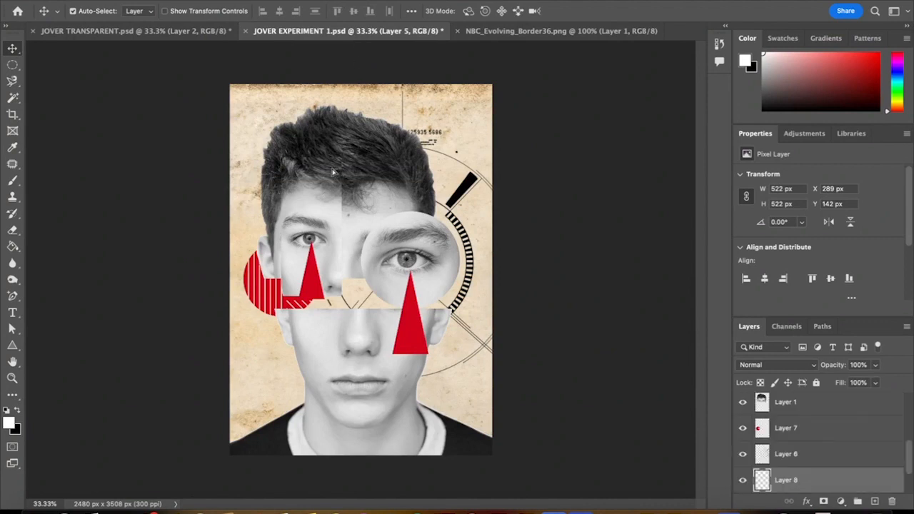
left_click_drag(802, 484, 800, 423)
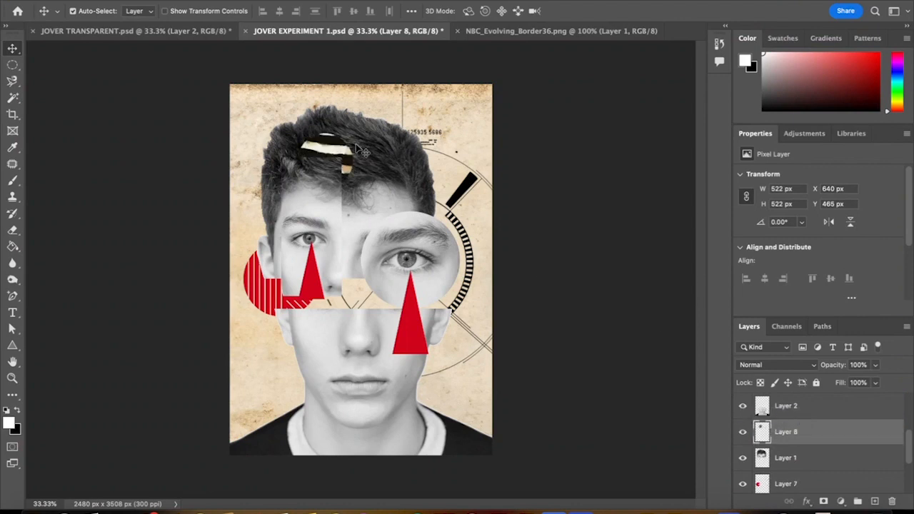
- Scale the zebra circle to about 1037 × 1037 px, place it over the hair at about X 203, Y 165 px, and close NBC_Evolving_Border36.png
left_click_drag(334, 144, 345, 140)
key("ctrl+t")
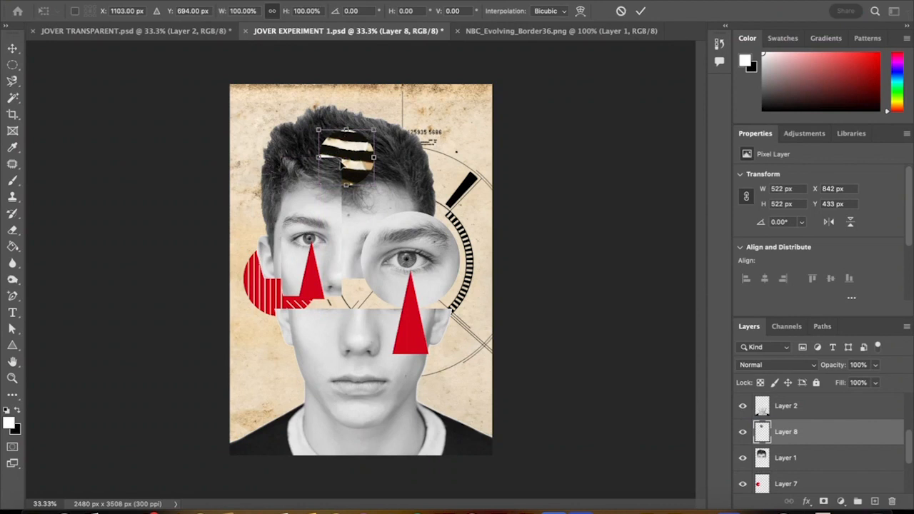
left_click(124, 0)
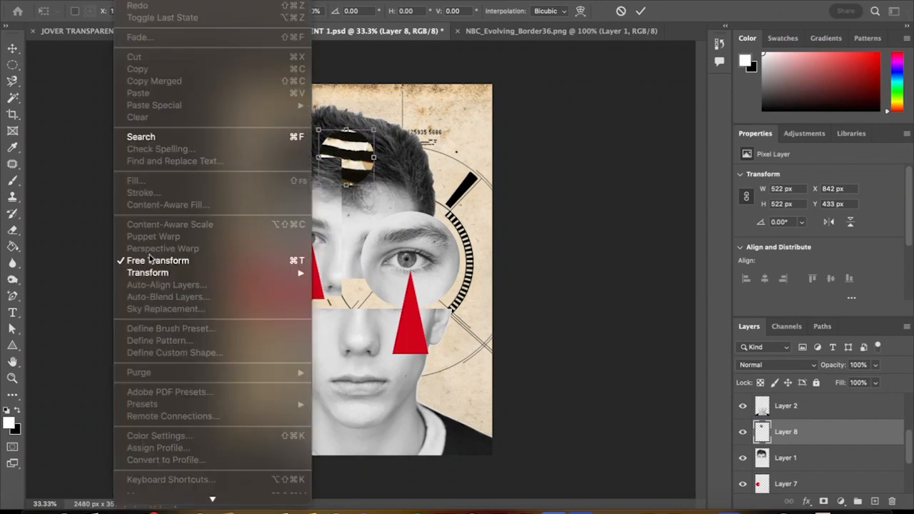
mouse_move(158, 281)
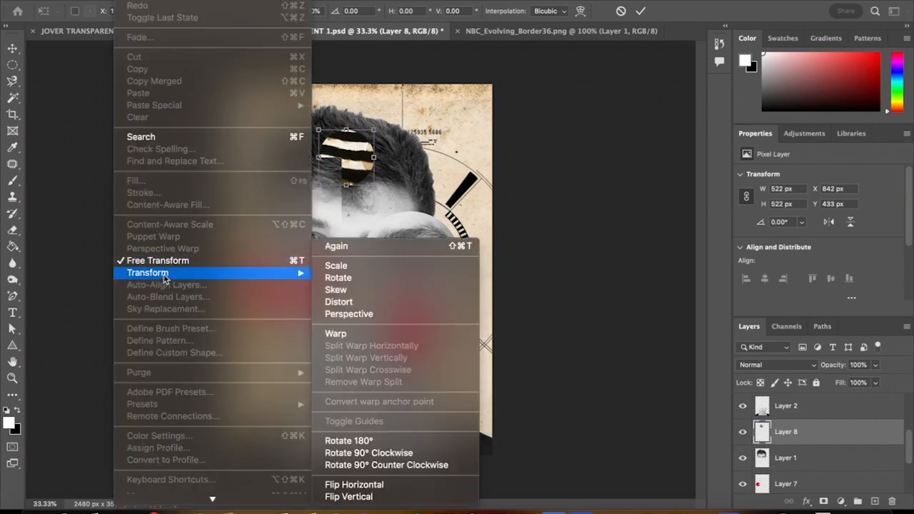
left_click(337, 266)
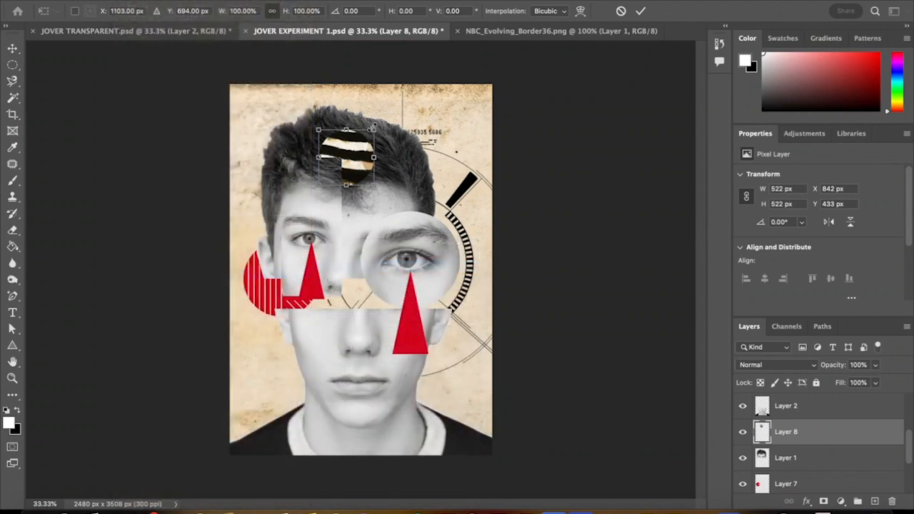
left_click_drag(373, 130, 427, 95)
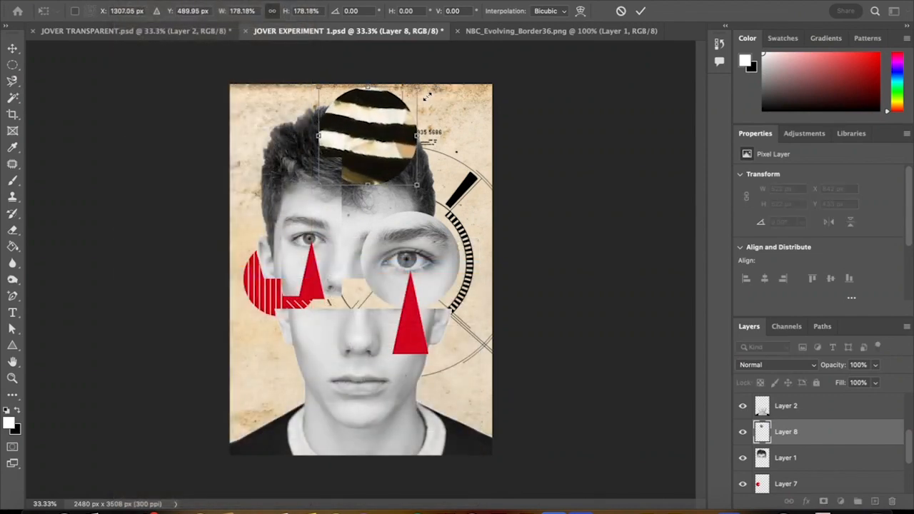
left_click_drag(361, 148, 292, 164)
left_click_drag(249, 103, 230, 92)
left_click_drag(298, 127, 310, 133)
key("Return")
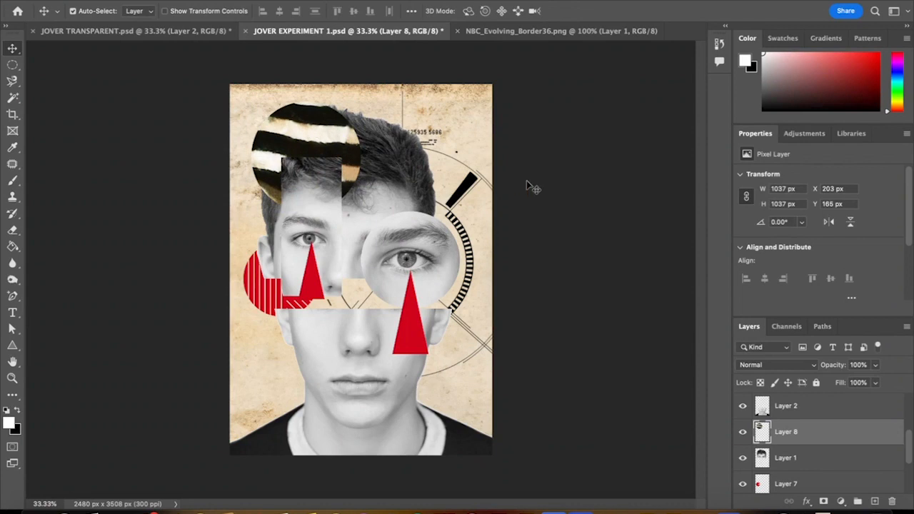
left_click(458, 30)
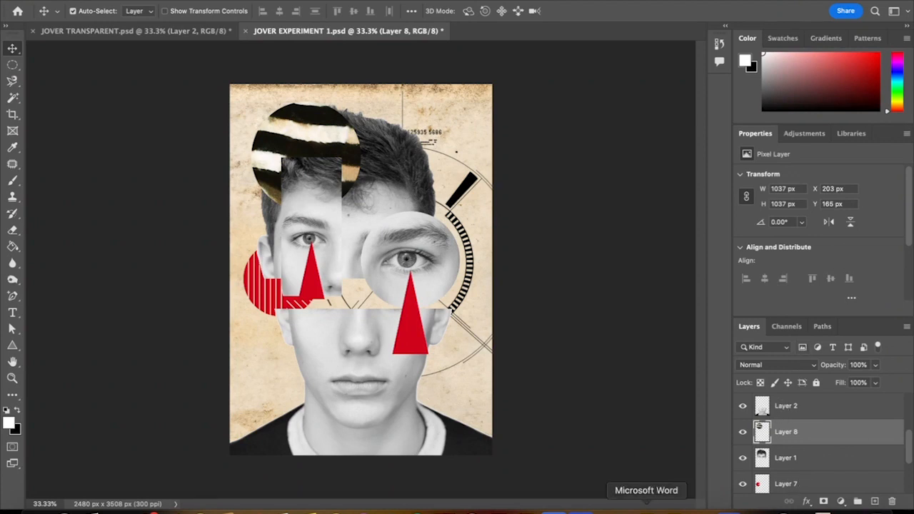
- Rename Layer 1 as Forehead and Layer 7 as Red circle
double_click(789, 432)
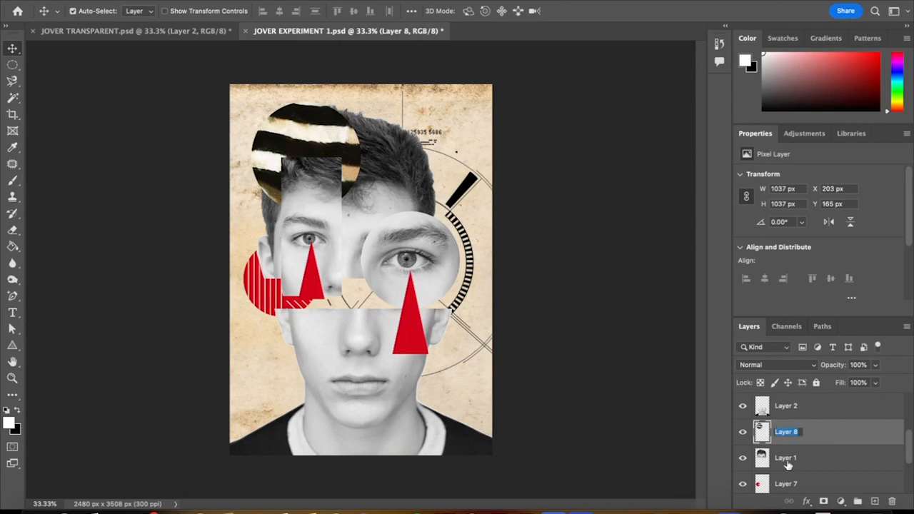
left_click(788, 464)
double_click(788, 462)
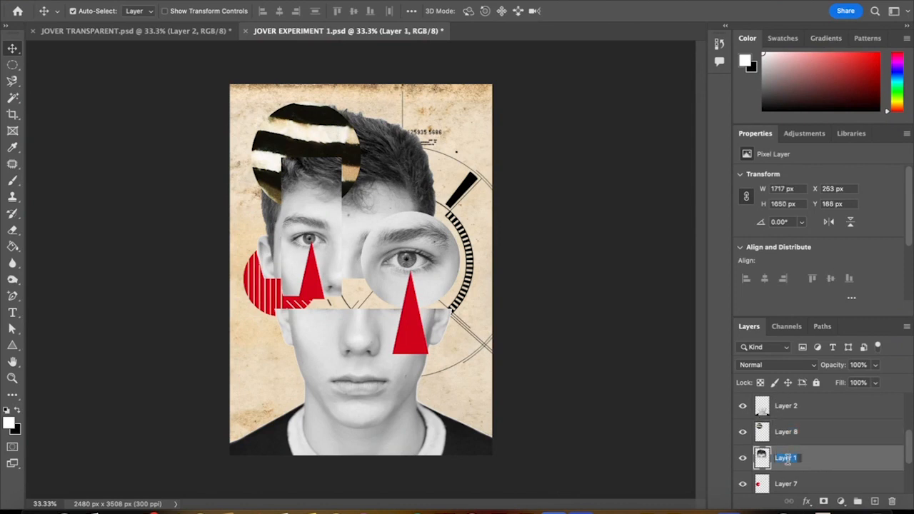
type("Forehead")
left_click(786, 483)
double_click(785, 483)
type("Red circle")
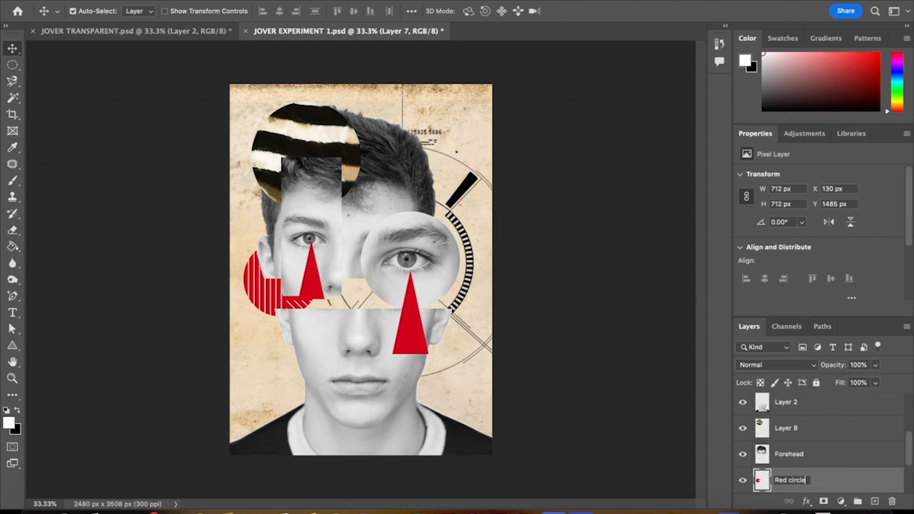
key("Return")
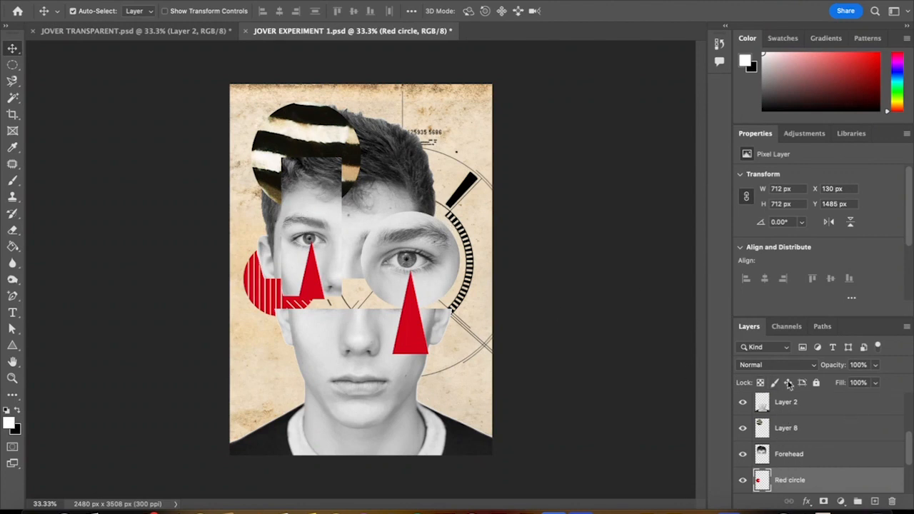
- Rename Layer 2, the lower half of the portrait, as Bottom of face
left_click(791, 404)
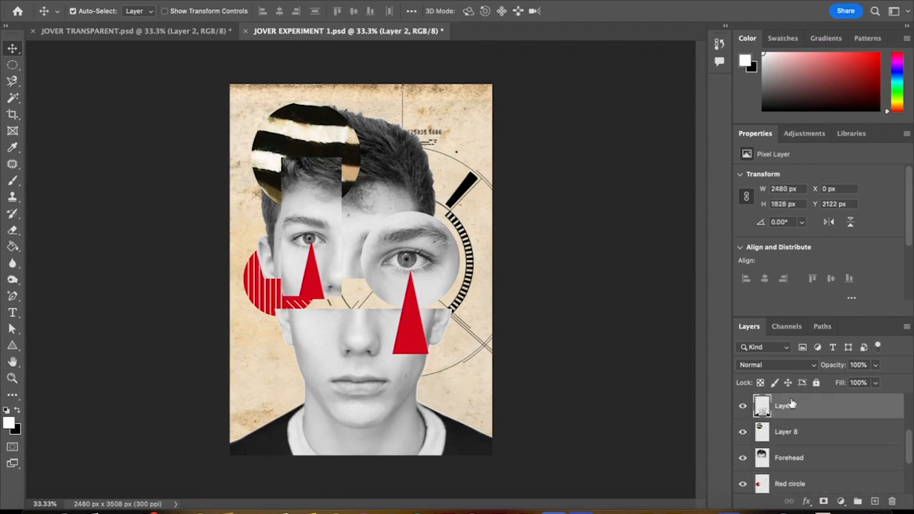
double_click(790, 406)
type("Bottom of face")
key("Return")
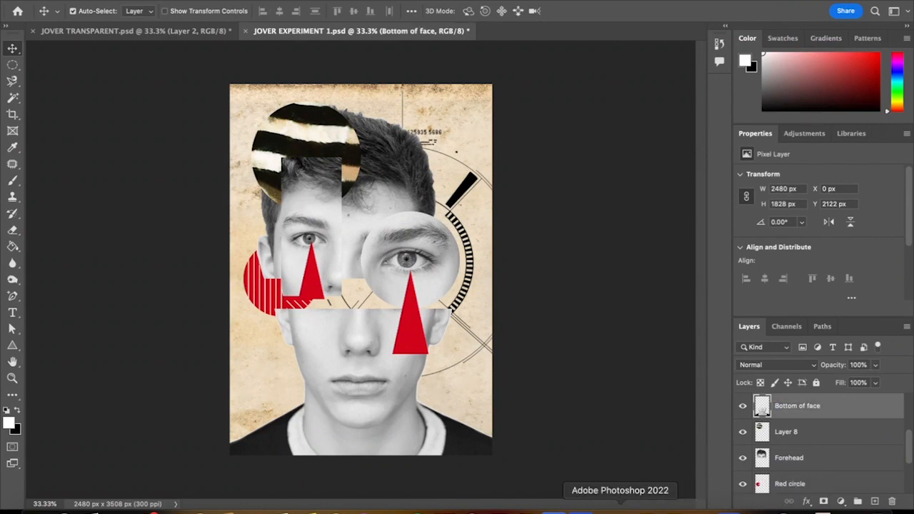
- Open FLOURISH1.png from the JOVER folder and flip its flourish horizontally
left_click(107, 1)
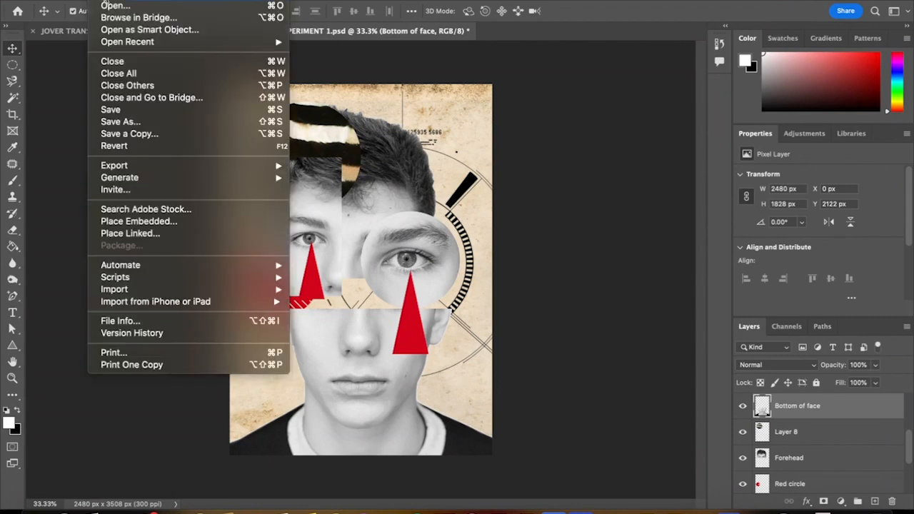
left_click(110, 7)
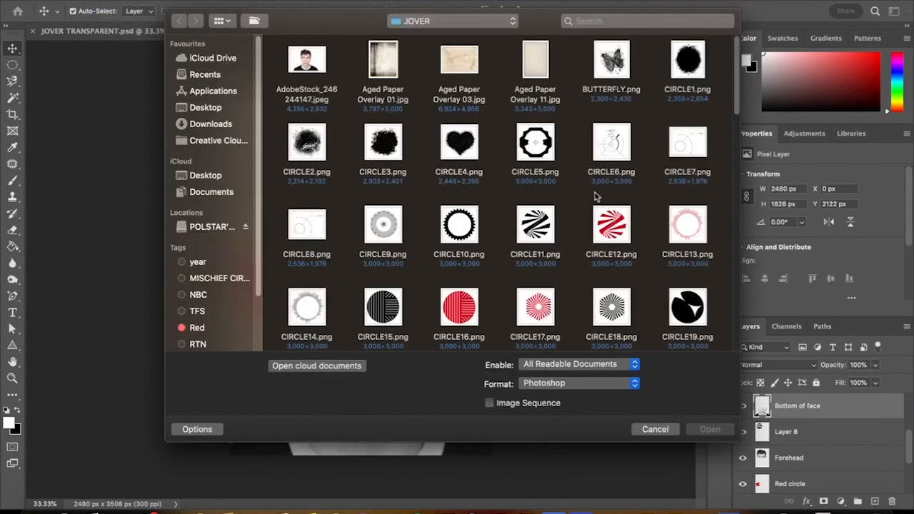
left_click_drag(738, 72, 736, 145)
left_click(618, 189)
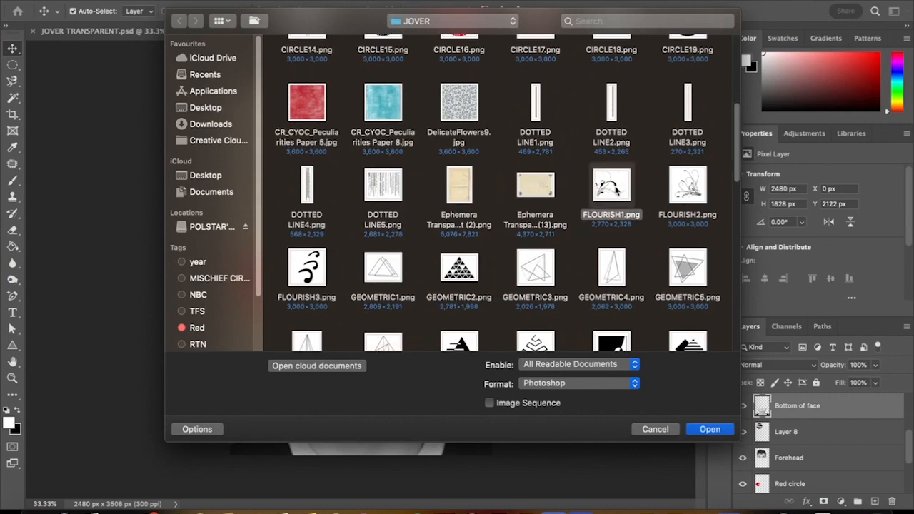
double_click(617, 189)
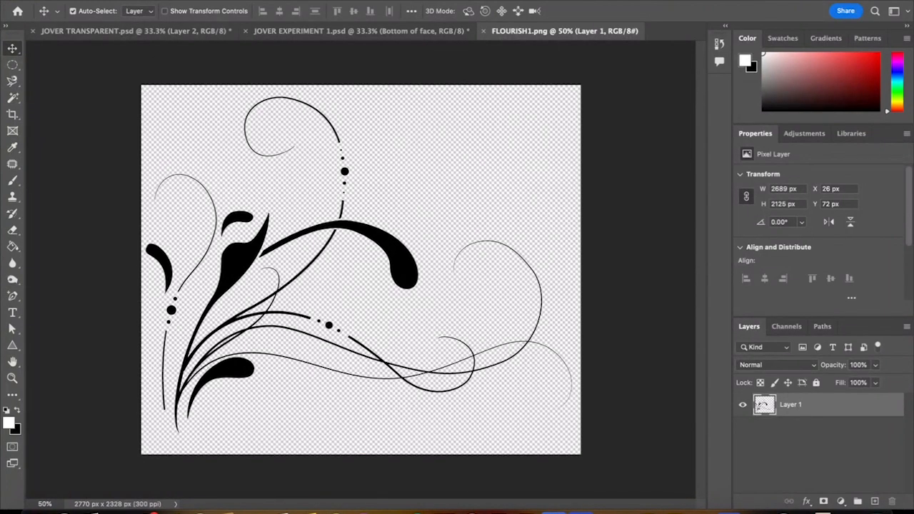
left_click(125, 1)
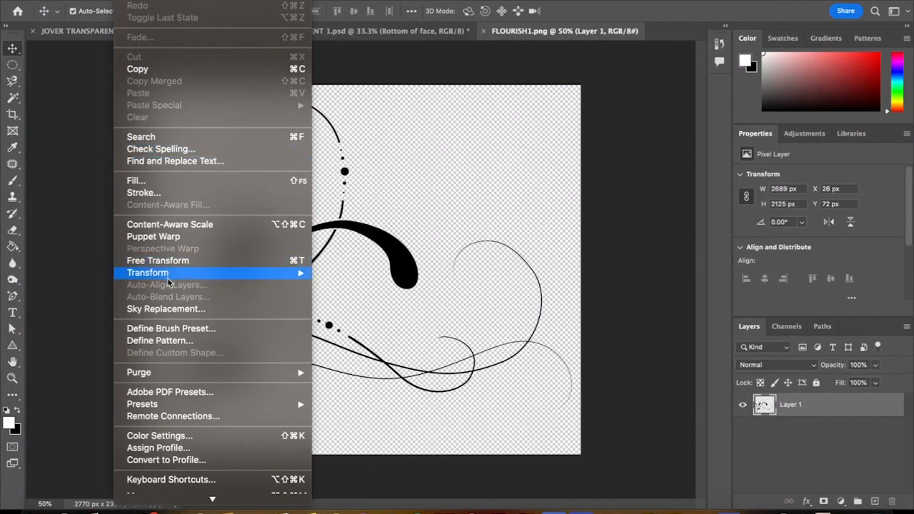
mouse_move(168, 277)
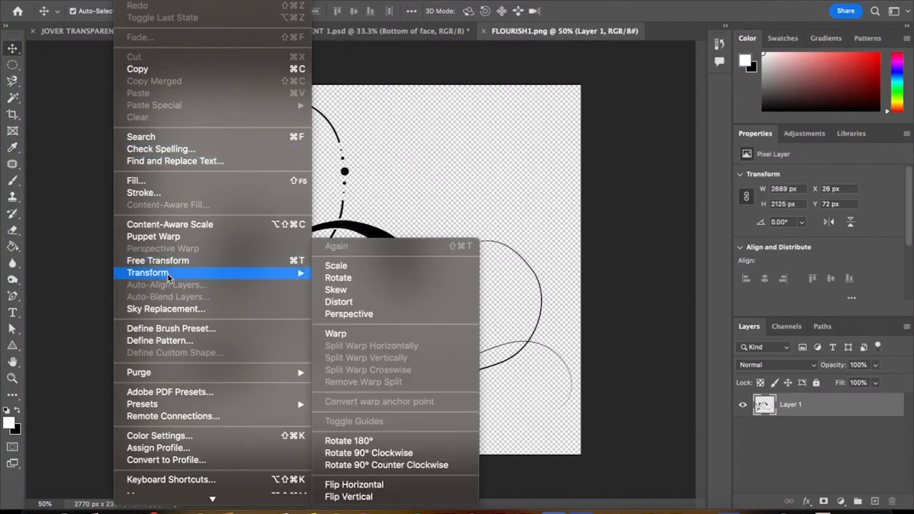
left_click(370, 486)
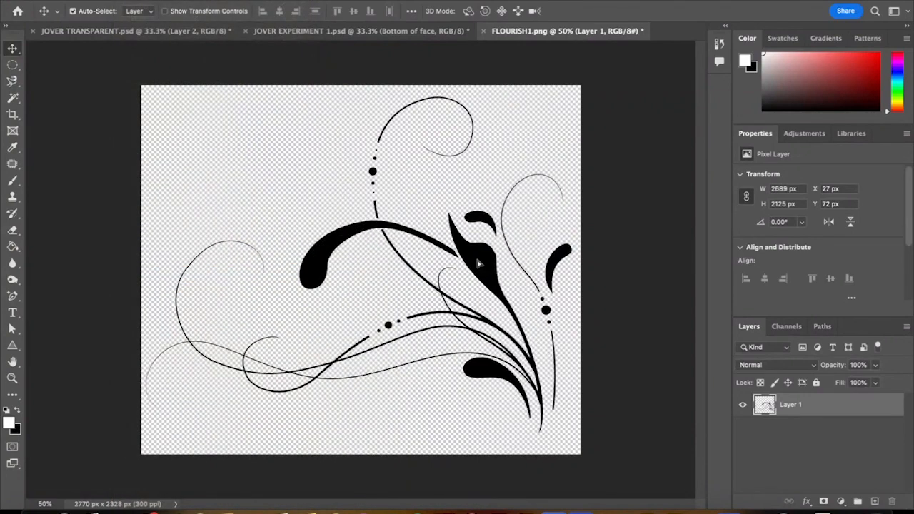
- Copy the flipped flourish into JOVER EXPERIMENT 1.psd beside the portrait's jaw and place its layer directly beneath Bottom of face
left_click_drag(480, 266, 437, 139)
left_click_drag(390, 202, 392, 201)
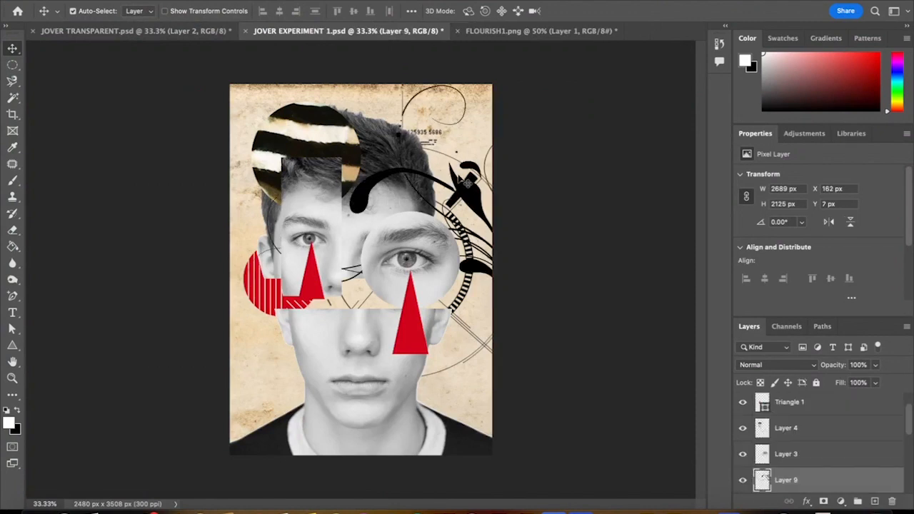
left_click_drag(475, 196, 412, 234)
left_click_drag(325, 313, 280, 327)
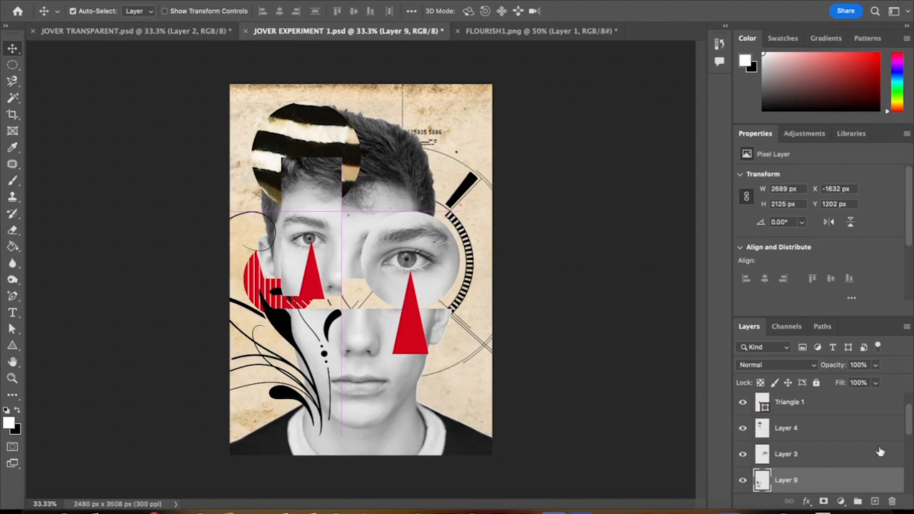
scroll(910, 420, "up", 1)
left_click_drag(910, 420, 910, 441)
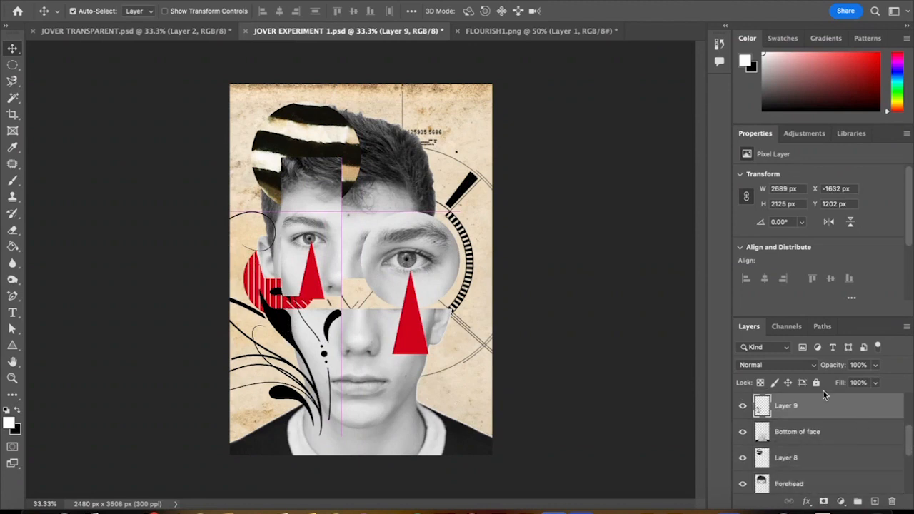
left_click_drag(818, 412, 816, 445)
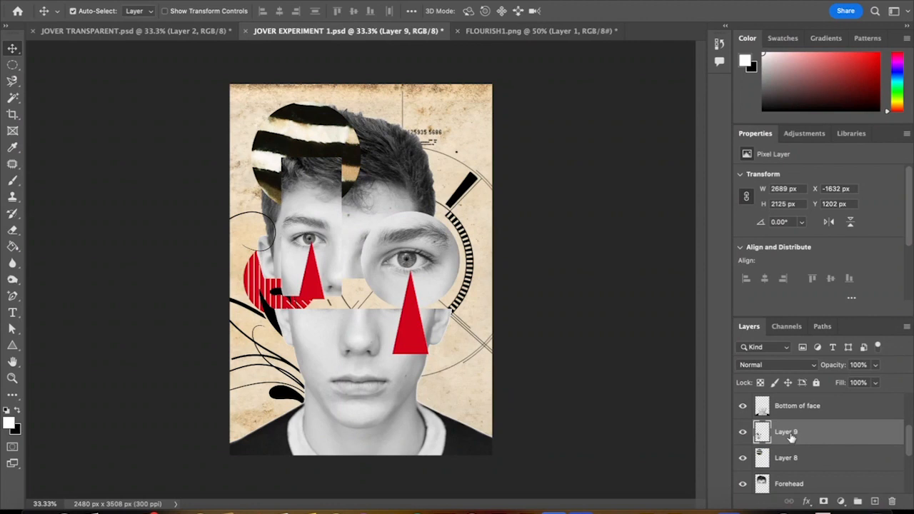
- Scale the flourish to about 46.91% and place it behind the jaw, above the shoulder, at about X -366, Y 2197 px
left_click(127, 1)
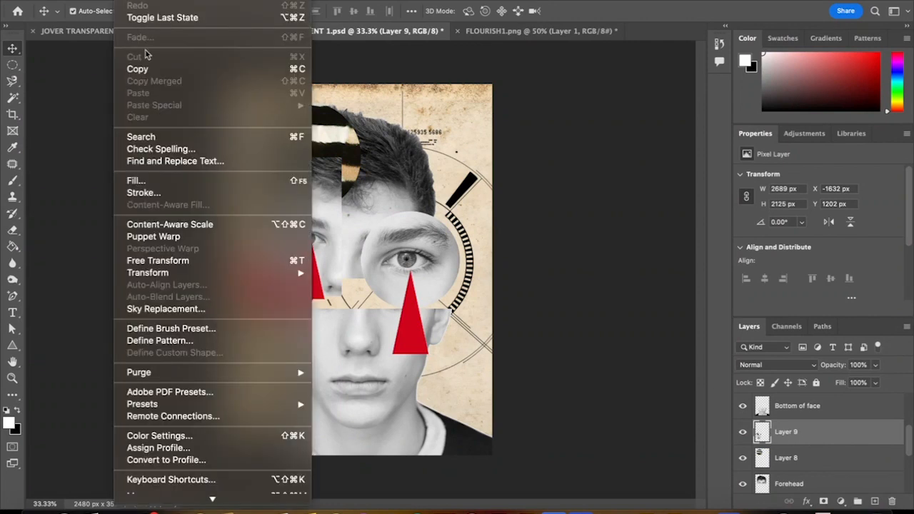
mouse_move(146, 274)
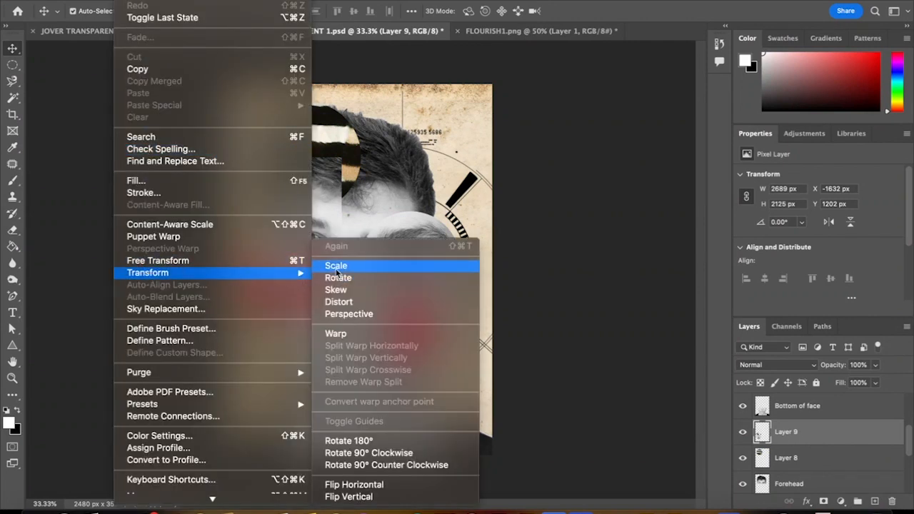
left_click(336, 267)
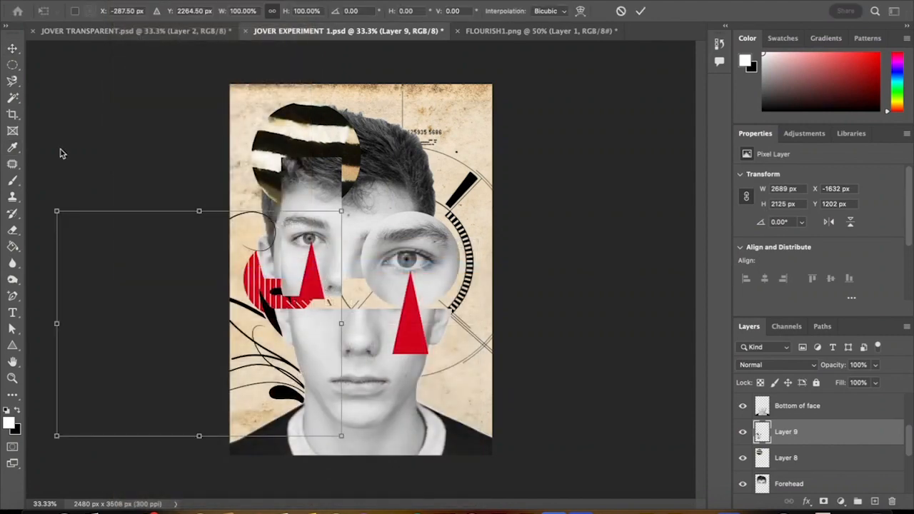
left_click_drag(57, 436, 252, 369)
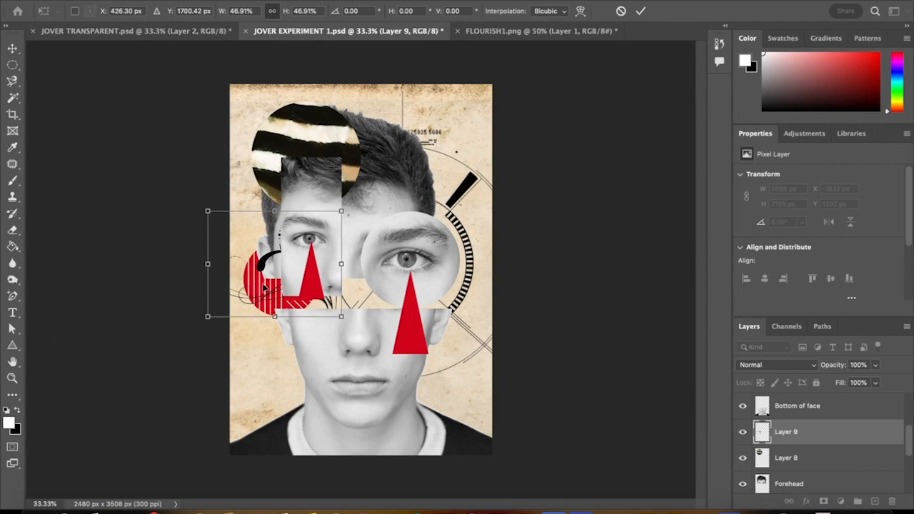
left_click_drag(261, 265, 259, 375)
key("Return")
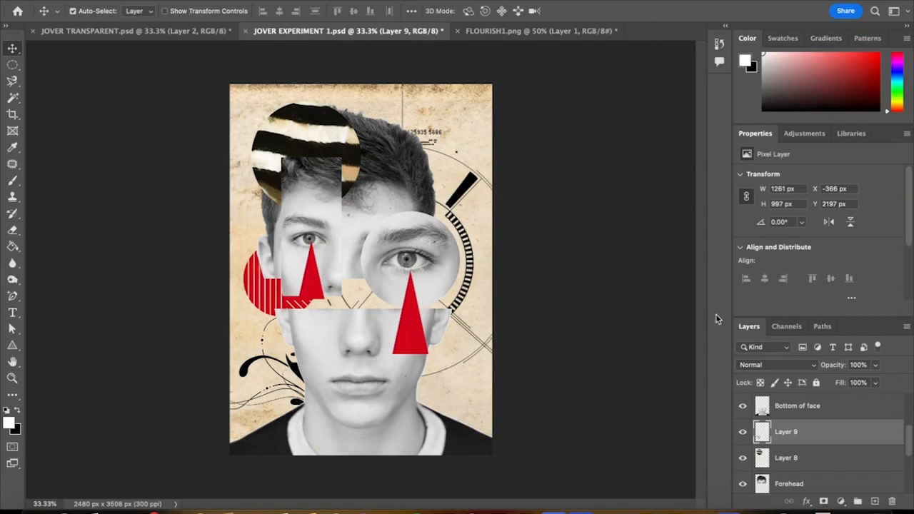
- Duplicate the flourish layer as Layer 9 copy and move the duplicate above the hair to about X 913, Y -242 px
left_click(193, 1)
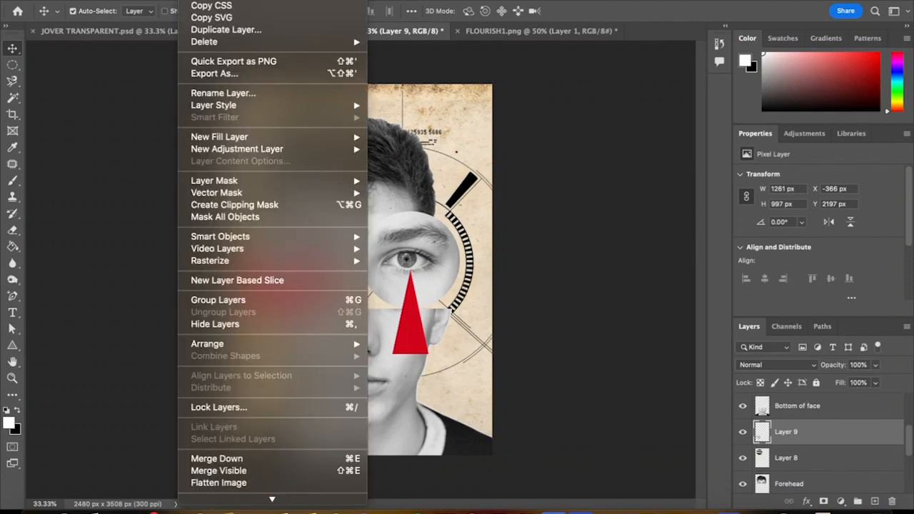
left_click(203, 31)
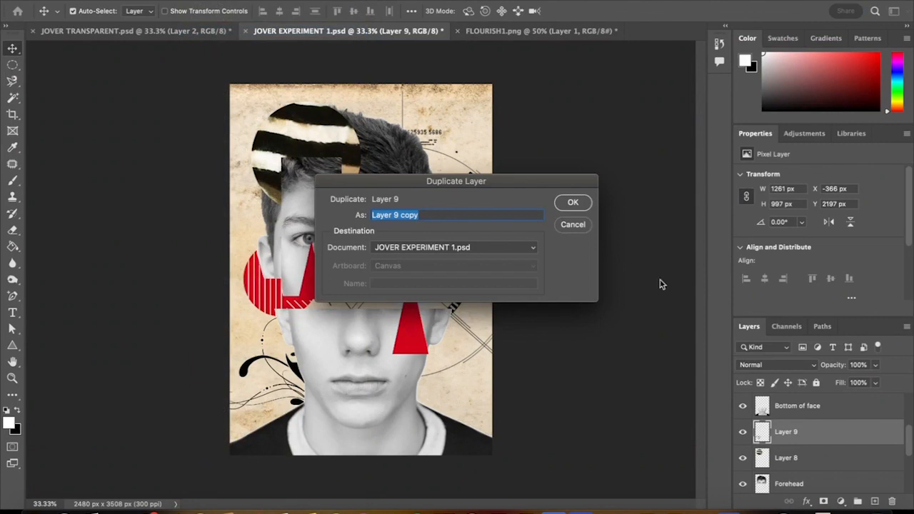
left_click(571, 203)
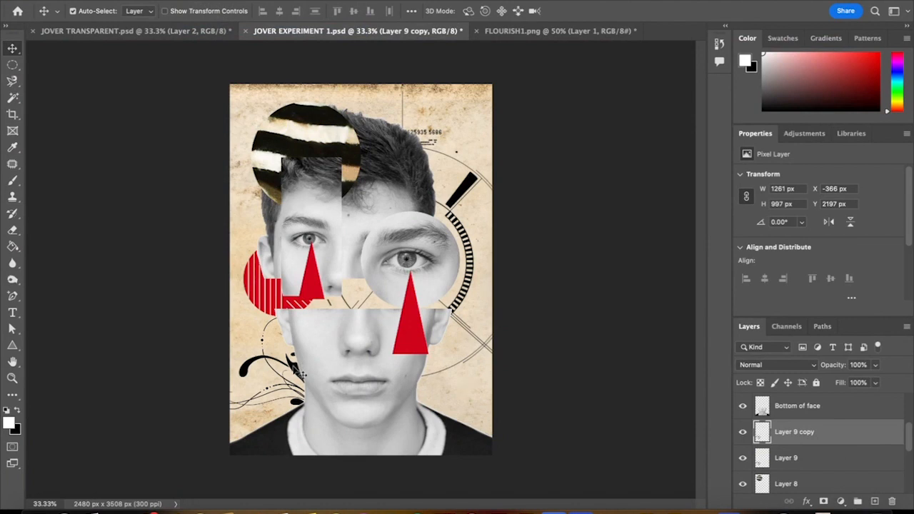
left_click_drag(303, 375, 433, 110)
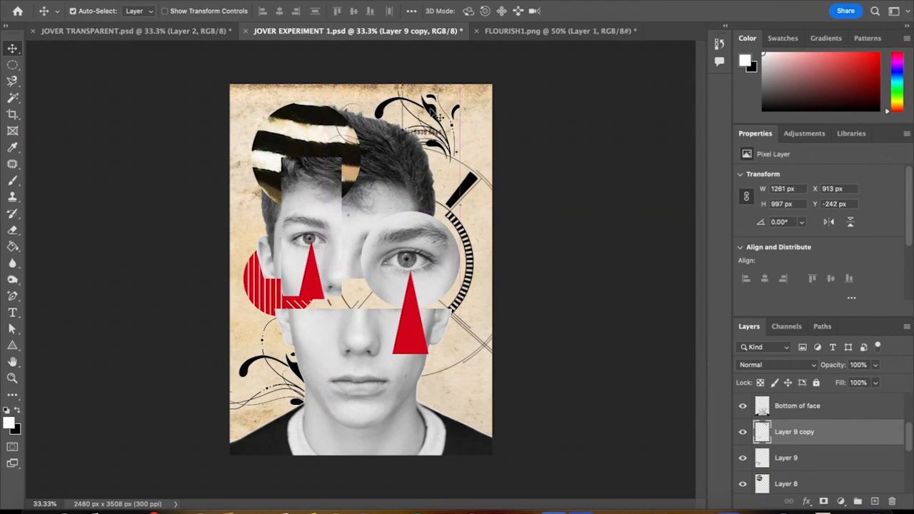
- Rotate the duplicated flourish about 74.17° and place it over the paper's upper corner beside the hair, at about X 1911, Y -167 px
left_click(125, 1)
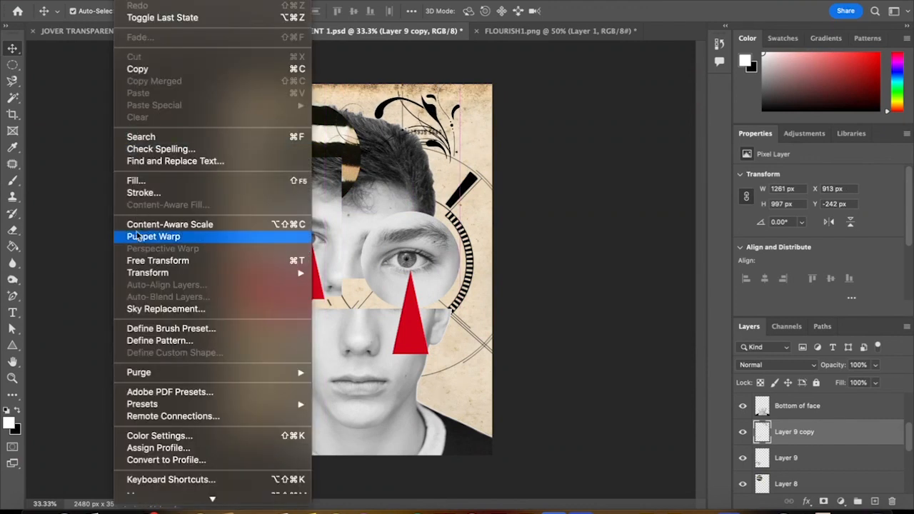
mouse_move(143, 272)
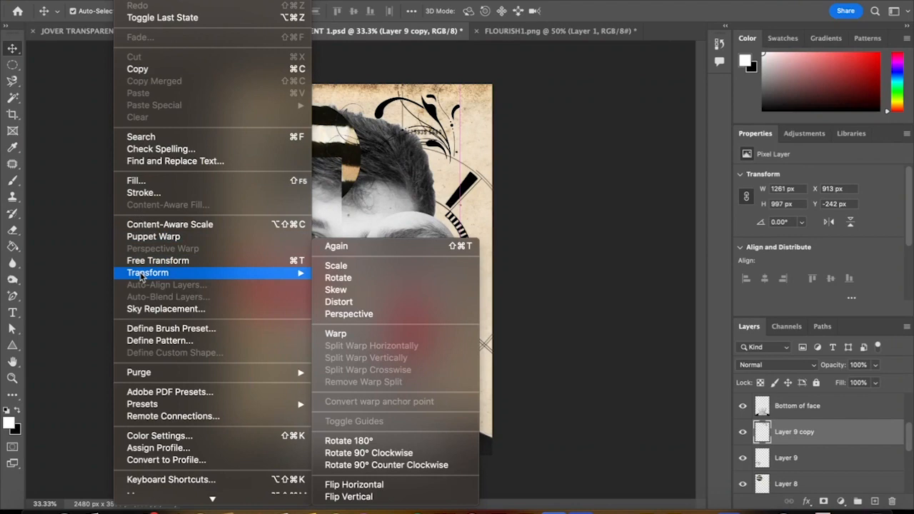
left_click(348, 276)
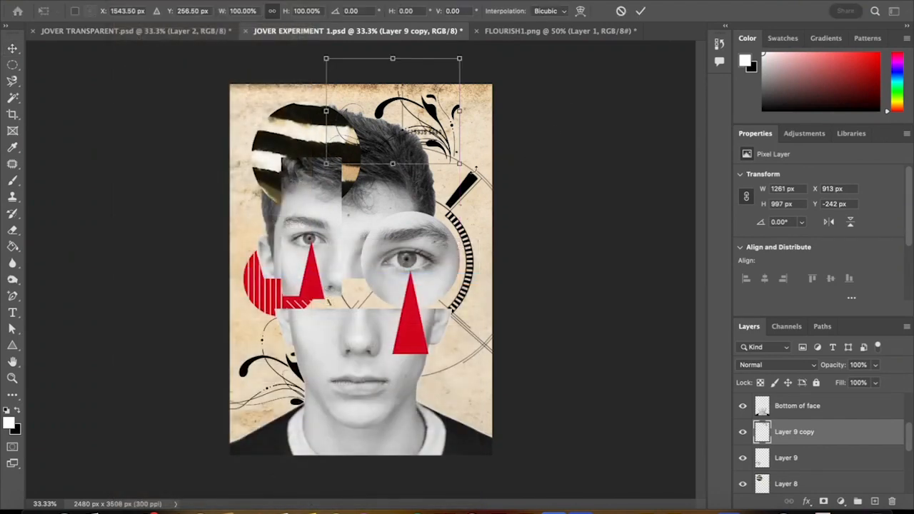
left_click_drag(463, 169, 348, 215)
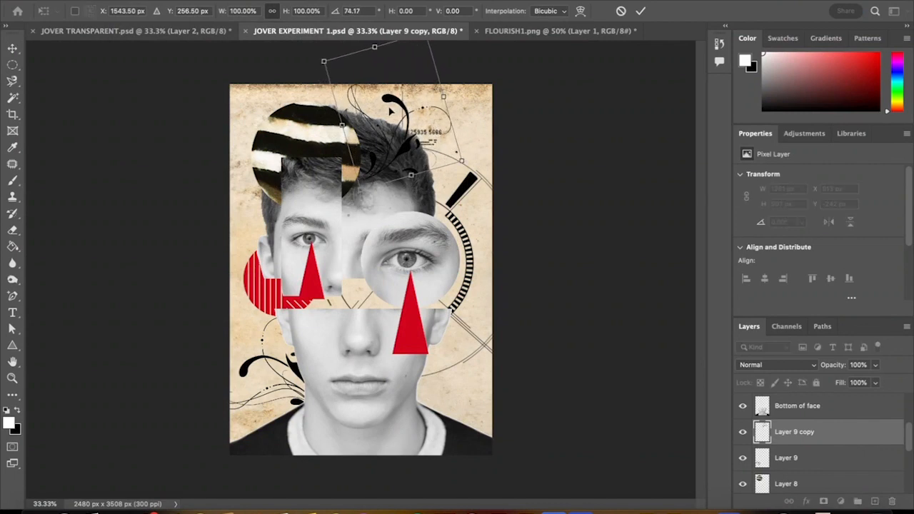
left_click_drag(393, 98, 491, 108)
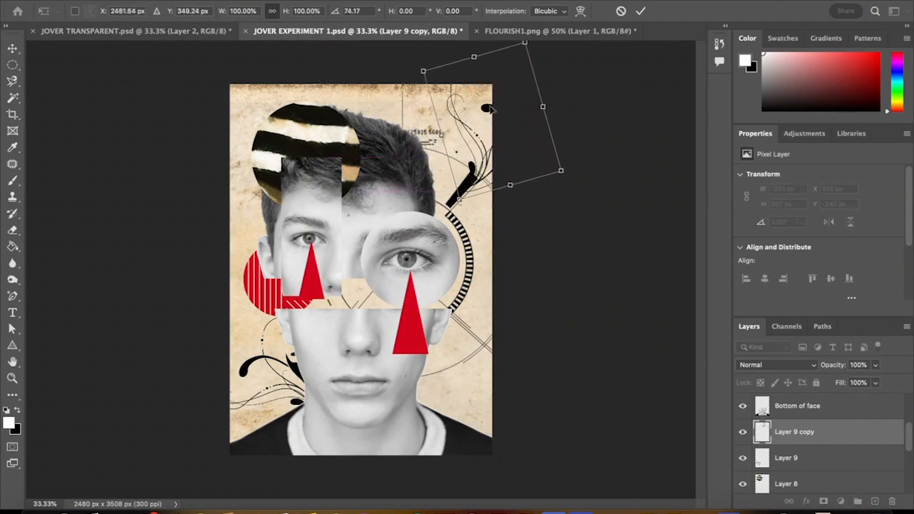
key("Return")
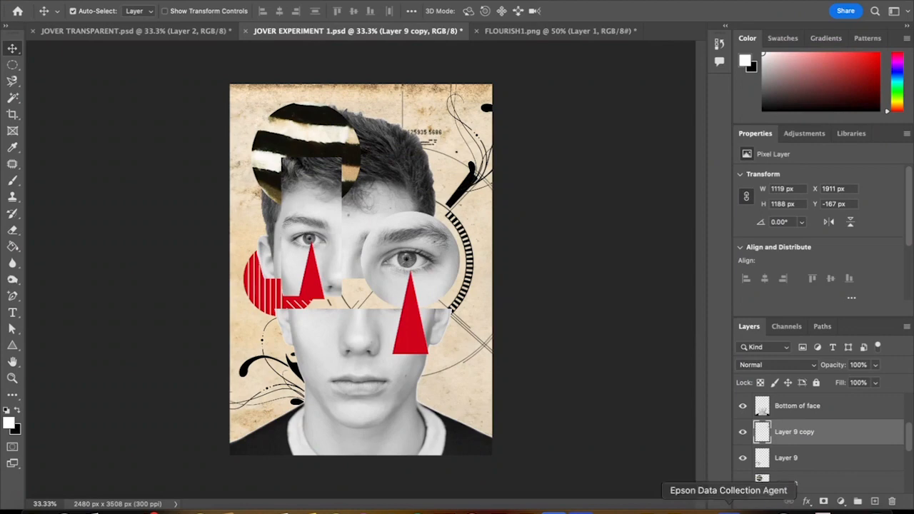
- Close the FLOURISH1.png document and return to the collage in JOVER EXPERIMENT 1.psd
left_click(476, 30)
left_click(418, 172)
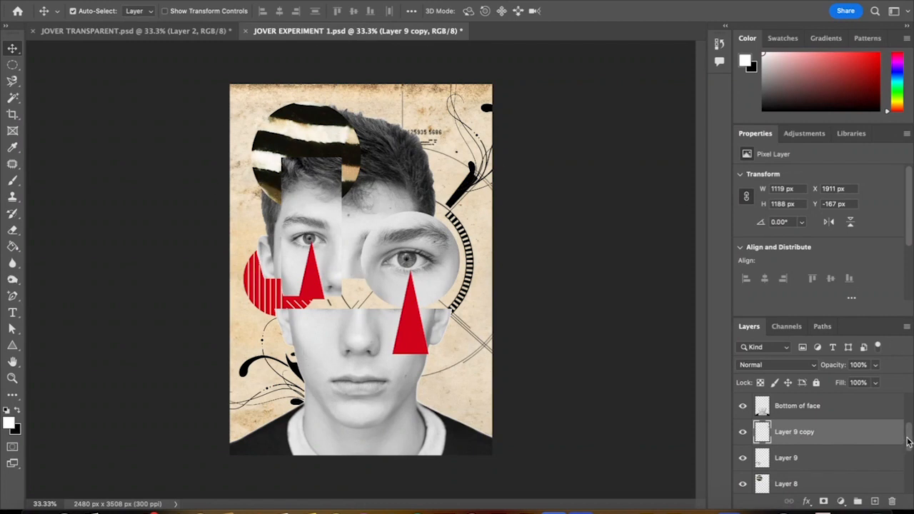
- Select the uppermost layer, Triangle 2, and flatten all the collage layers into a single background layer
left_click_drag(908, 441, 912, 390)
left_click(821, 412)
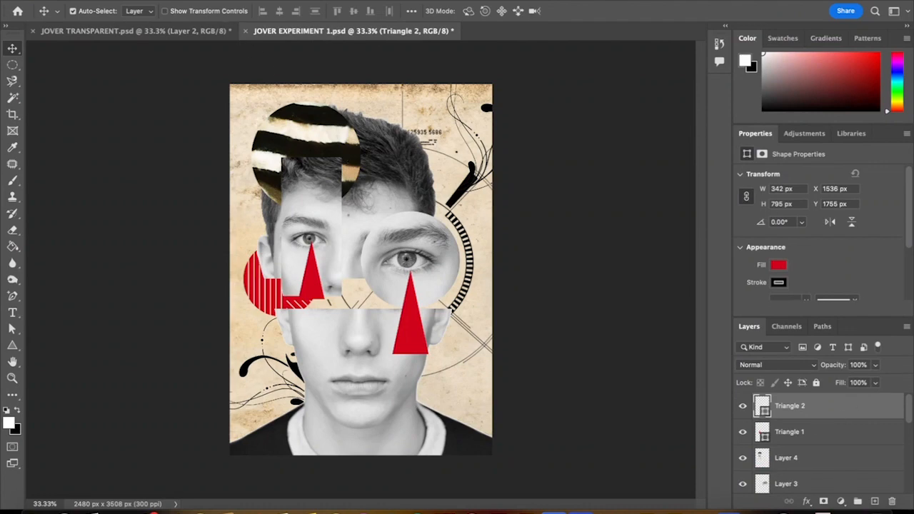
left_click(196, 0)
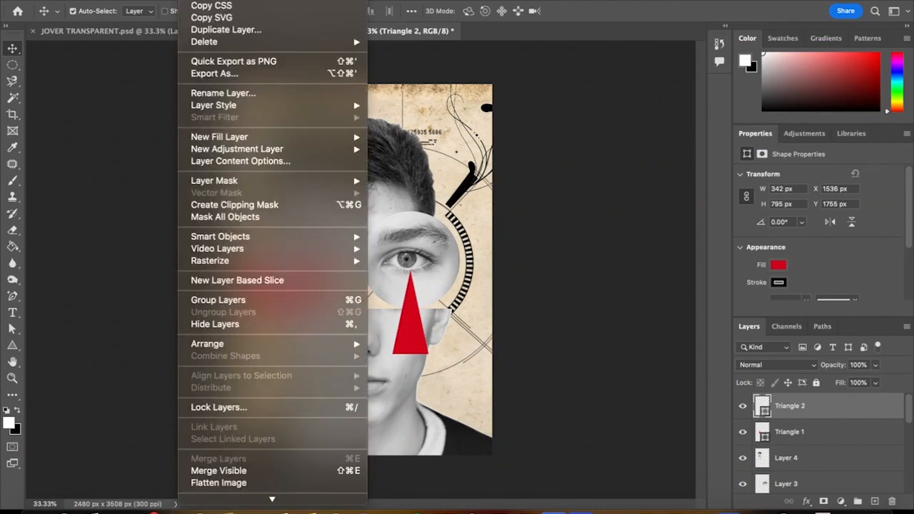
left_click(209, 483)
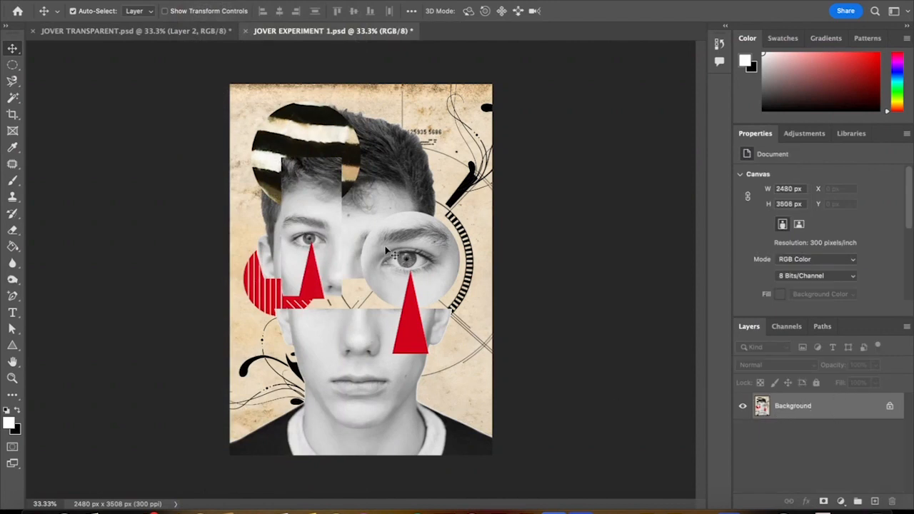
- Try moving the flattened collage to about X -338, Y -902 px and undo the move
left_click_drag(386, 248, 370, 170)
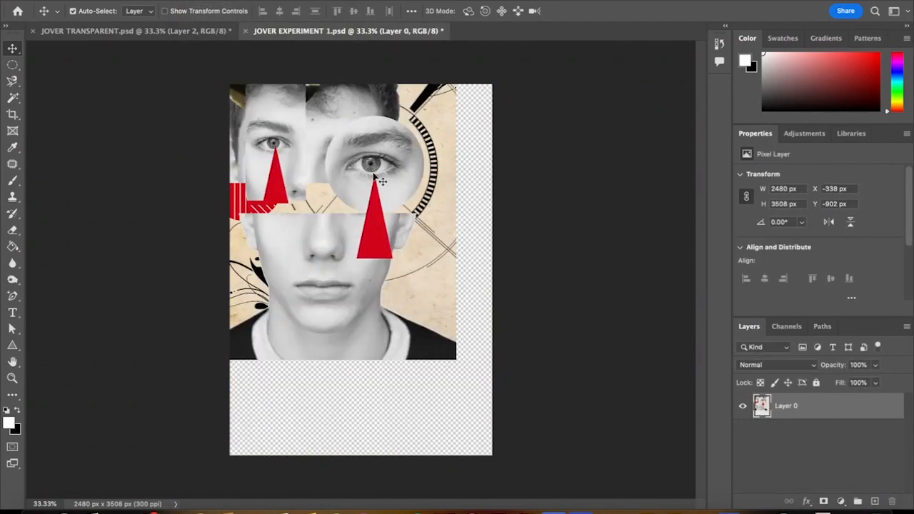
key("super+z")
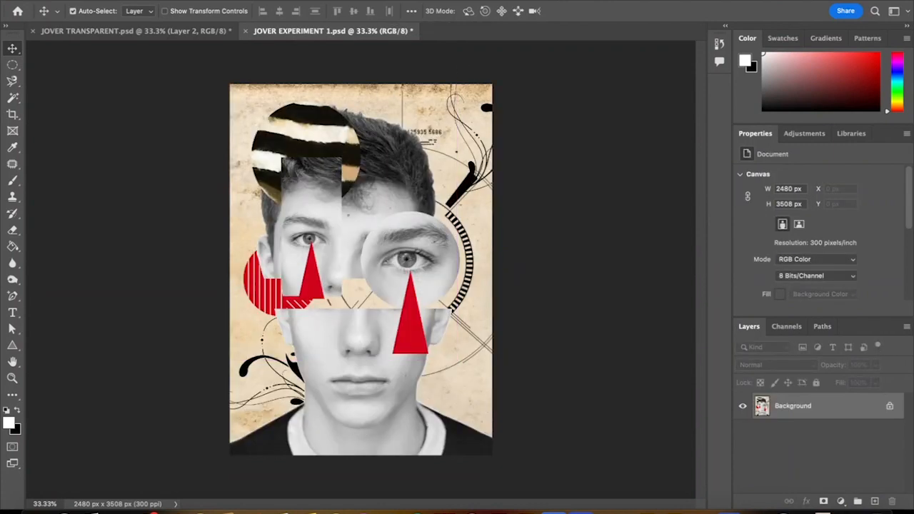
- Save the flattened collage as JOVER EXPERIMENT 1.jpg in the JOVER folder, in JPEG format at quality 12 (Maximum), Baseline ("Standard")
left_click(100, 2)
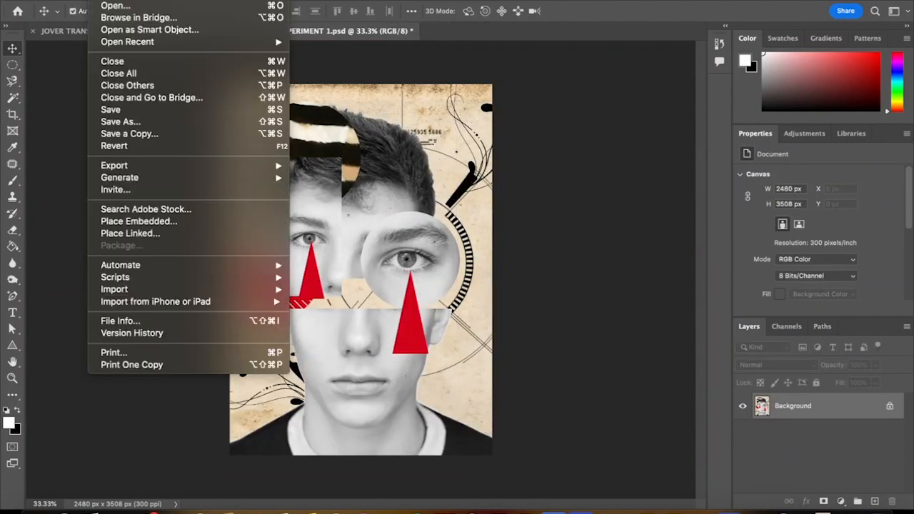
left_click(122, 123)
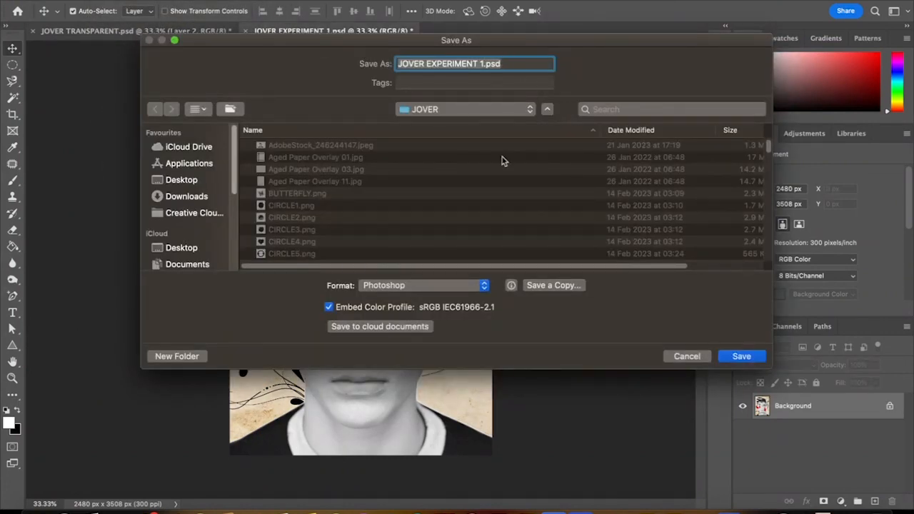
left_click(483, 285)
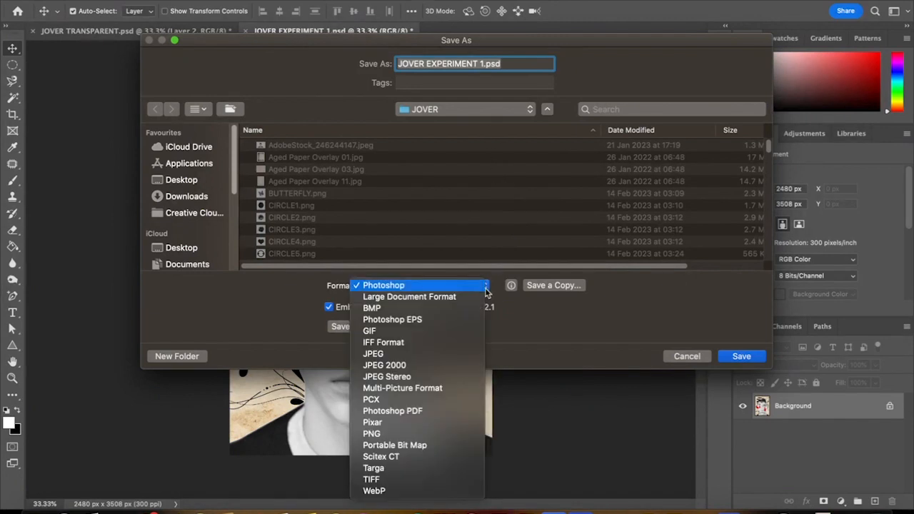
left_click(386, 354)
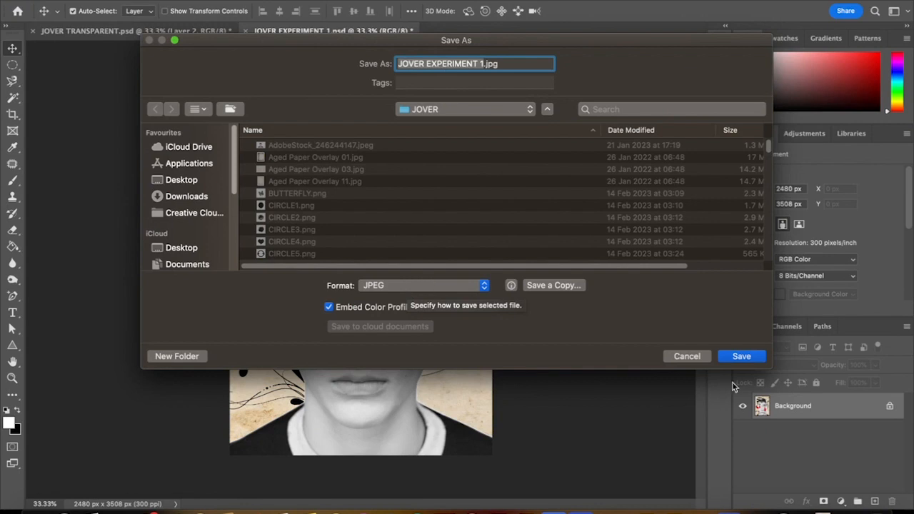
left_click(740, 355)
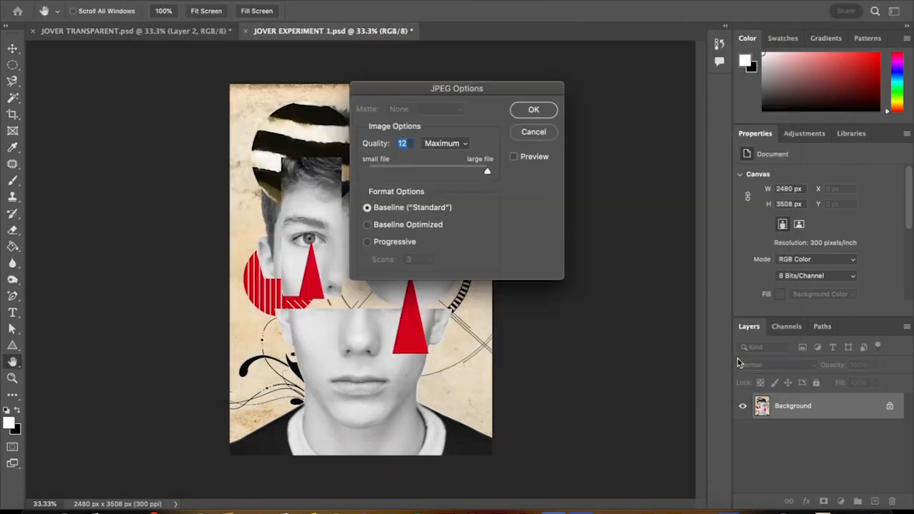
left_click(535, 110)
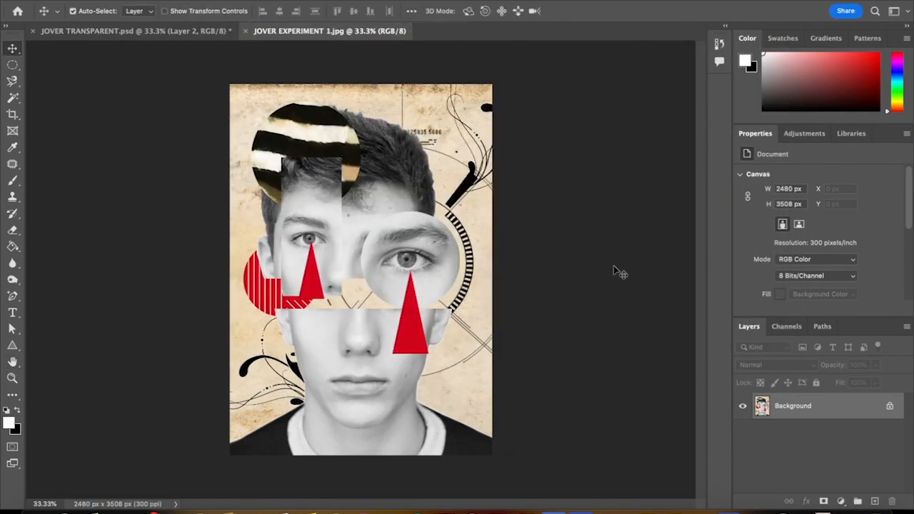